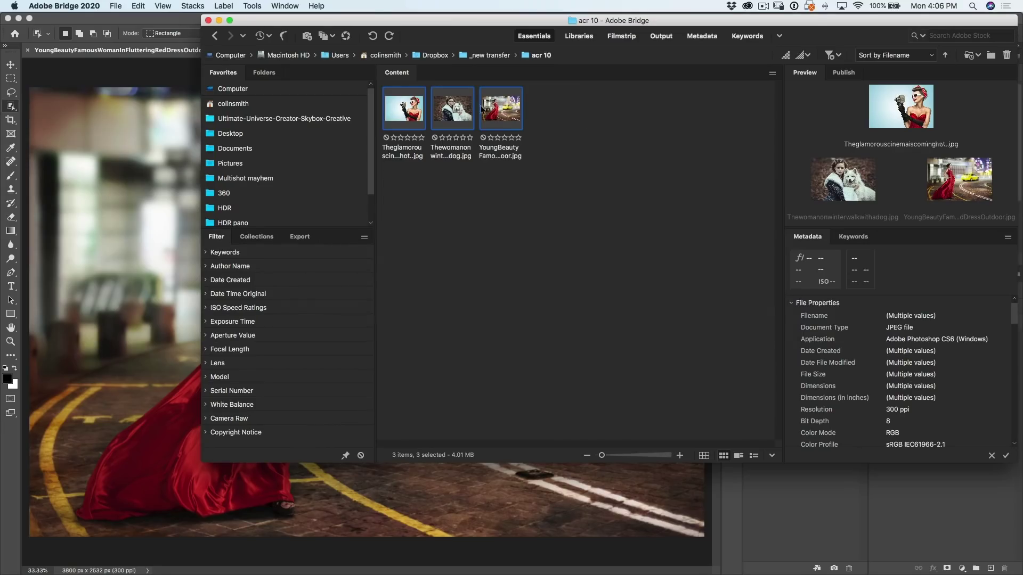
Open the three selected JPEGs from the acr 10 folder in Camera Raw.
right_click(456, 109)
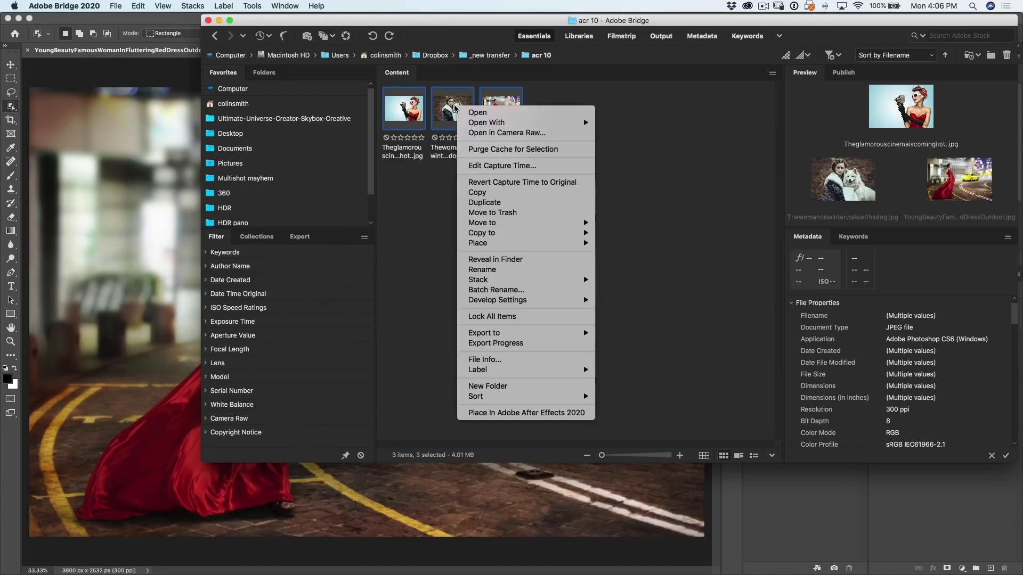
left_click(483, 133)
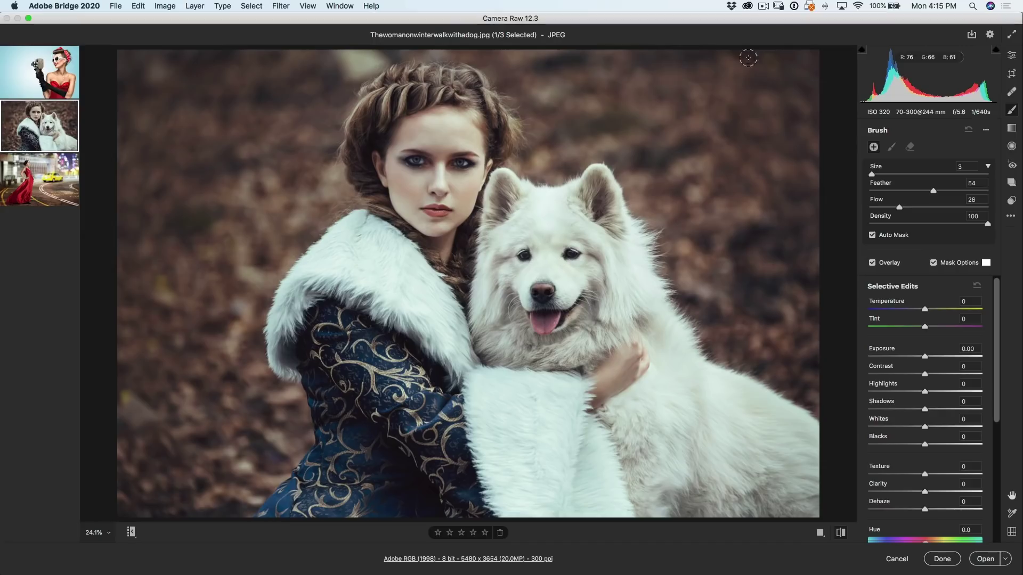
Draw a radial filter ellipse on the dark background beside the woman's head, then select the Adjustment Brush.
left_click(1011, 147)
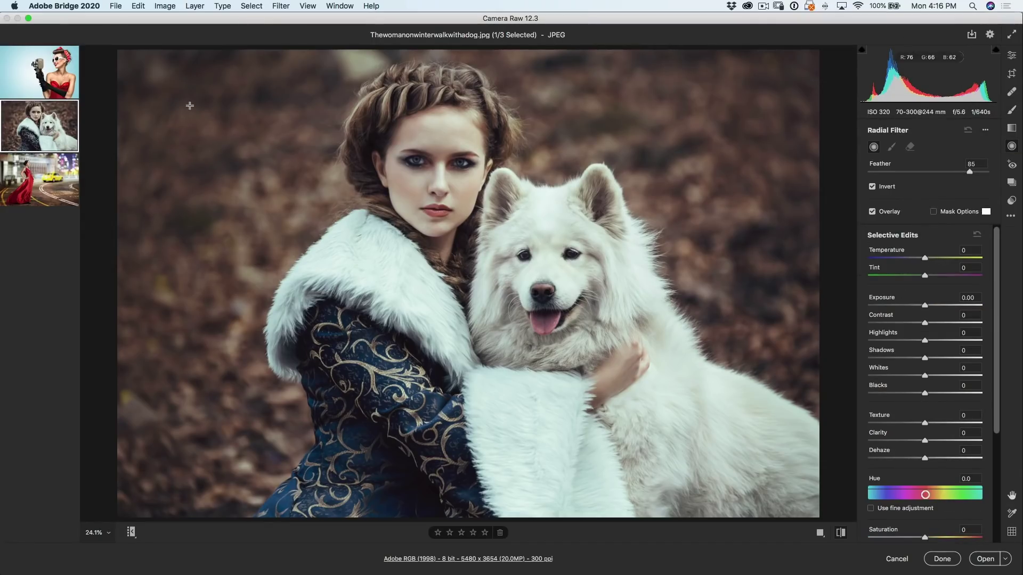
left_click_drag(190, 107, 261, 187)
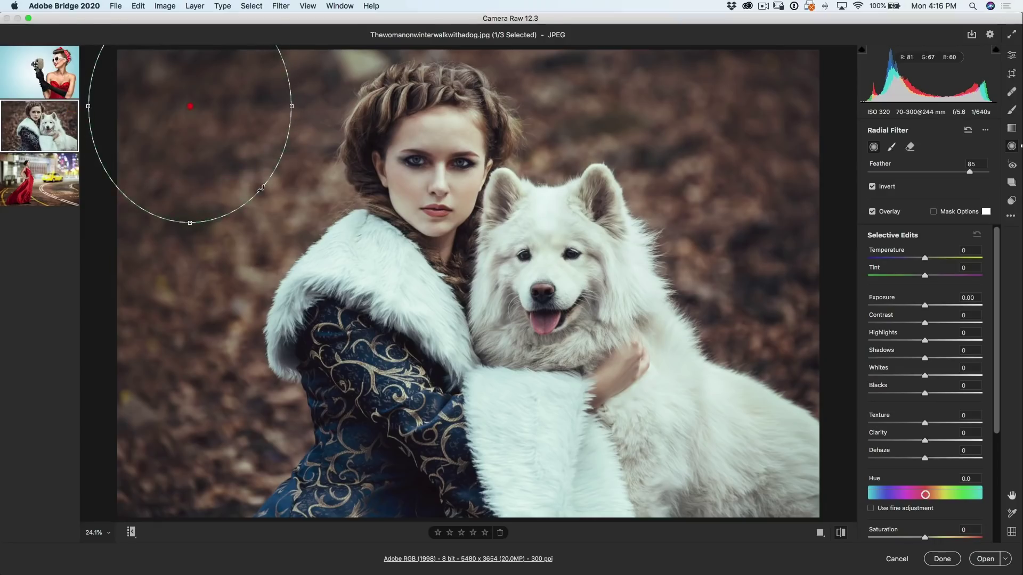
left_click_drag(190, 107, 243, 159)
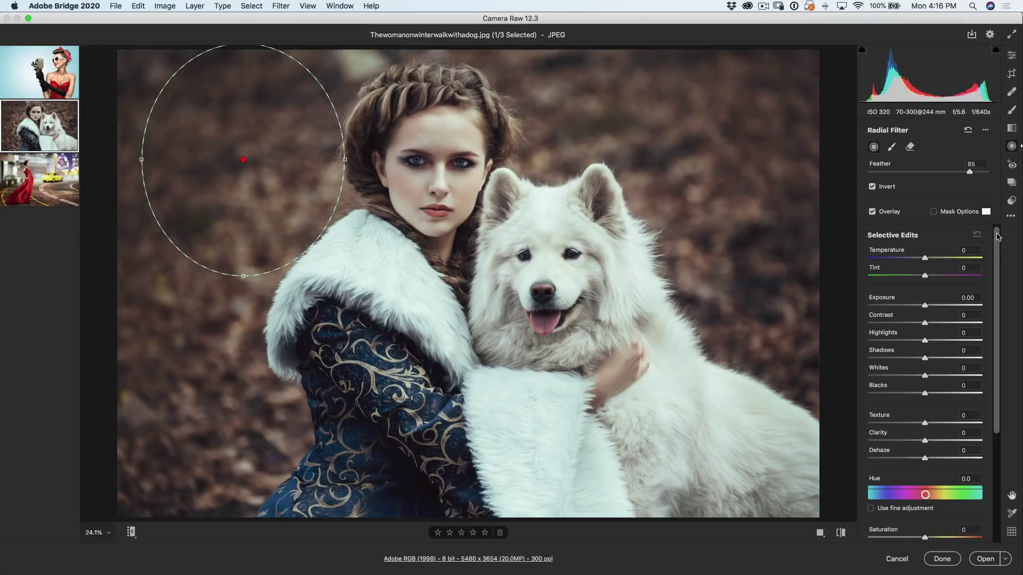
left_click_drag(998, 237, 996, 354)
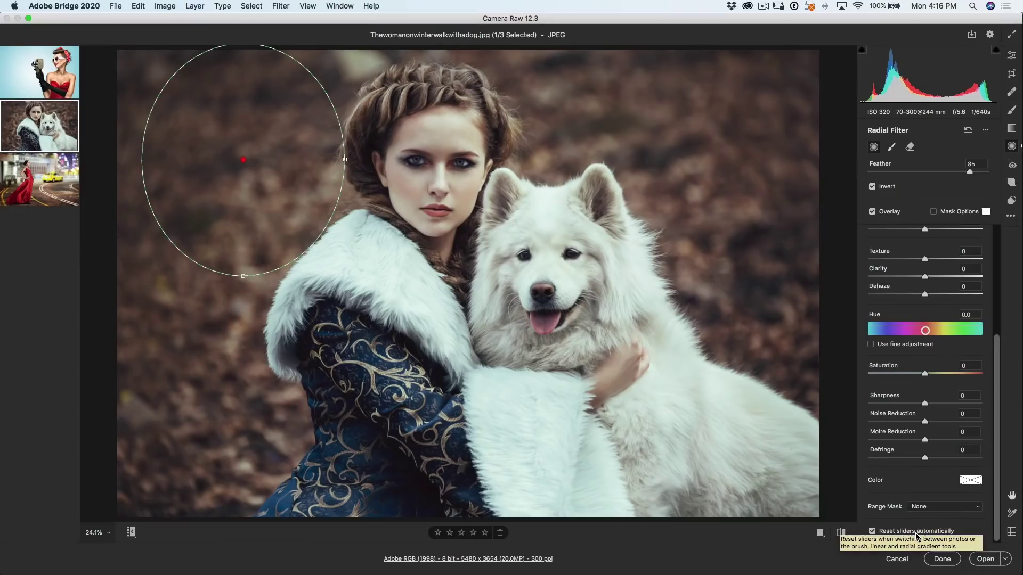
left_click(1011, 110)
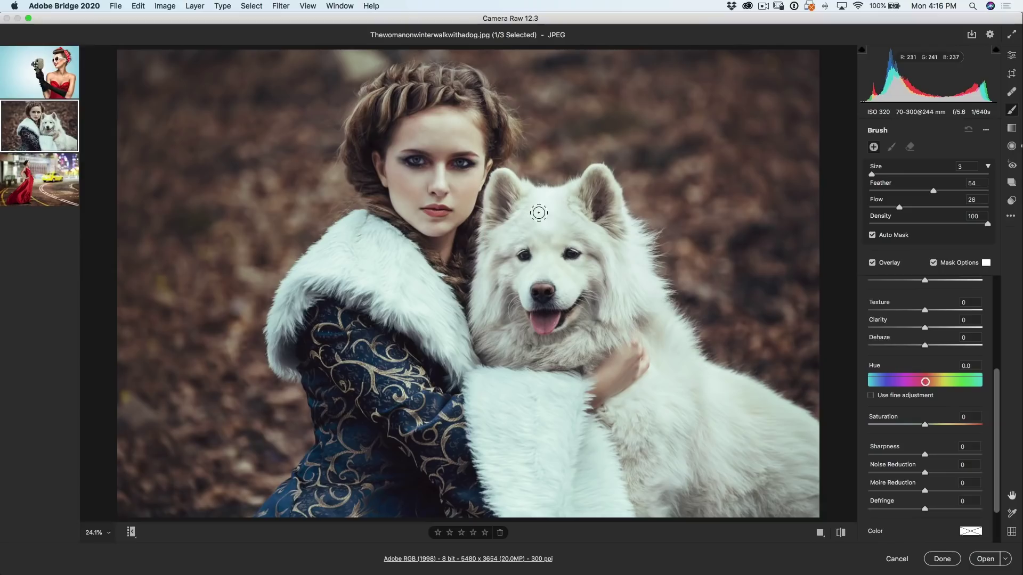
Brush a mask over the dog's head and warm it to Temperature +98.
mouse_move(538, 212)
left_mouse_down()
mouse_move(506, 218)
mouse_move(565, 213)
mouse_move(591, 171)
mouse_move(557, 227)
mouse_move(573, 253)
left_mouse_up()
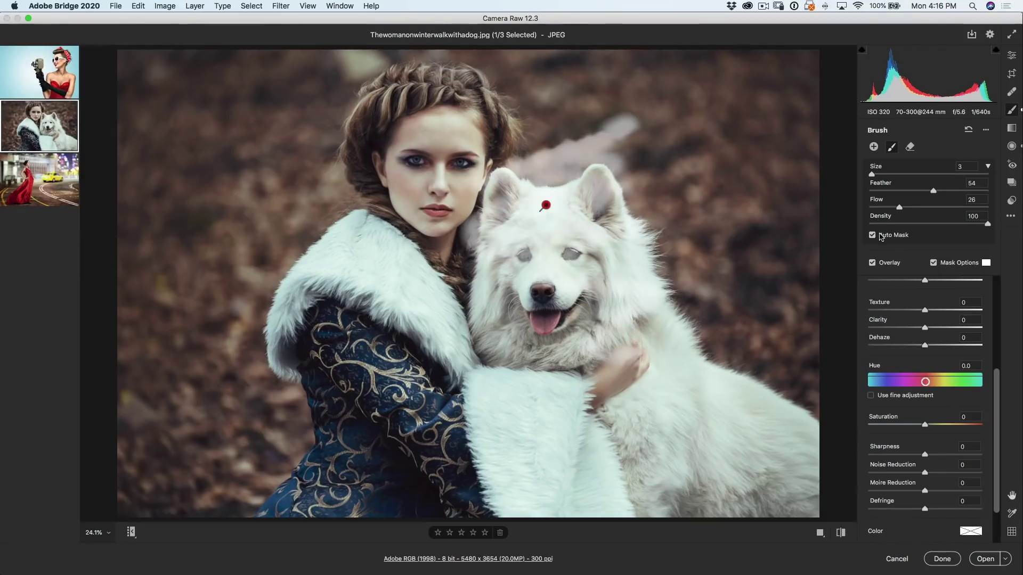
left_click(933, 264)
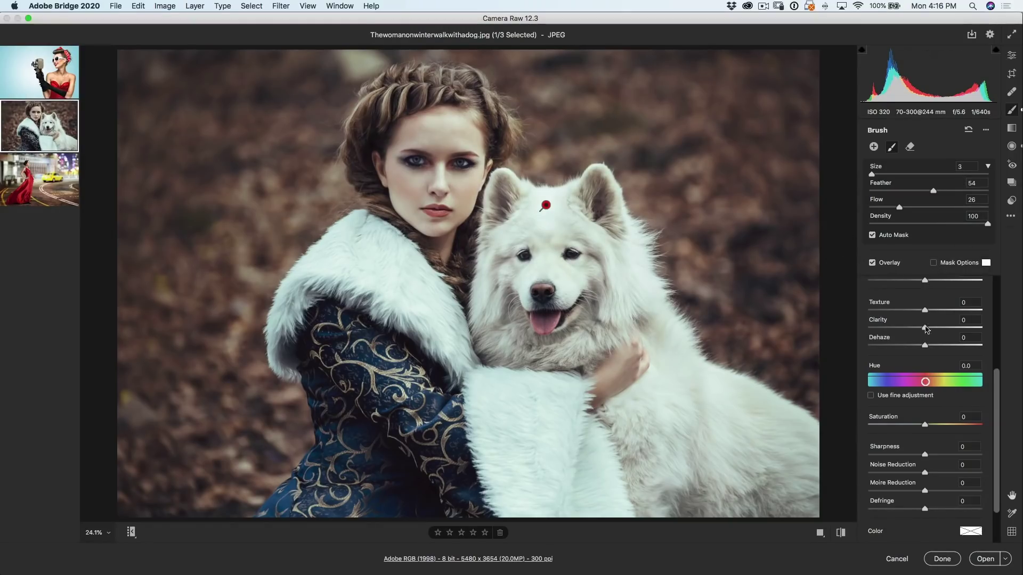
scroll(927, 329, "up", 5)
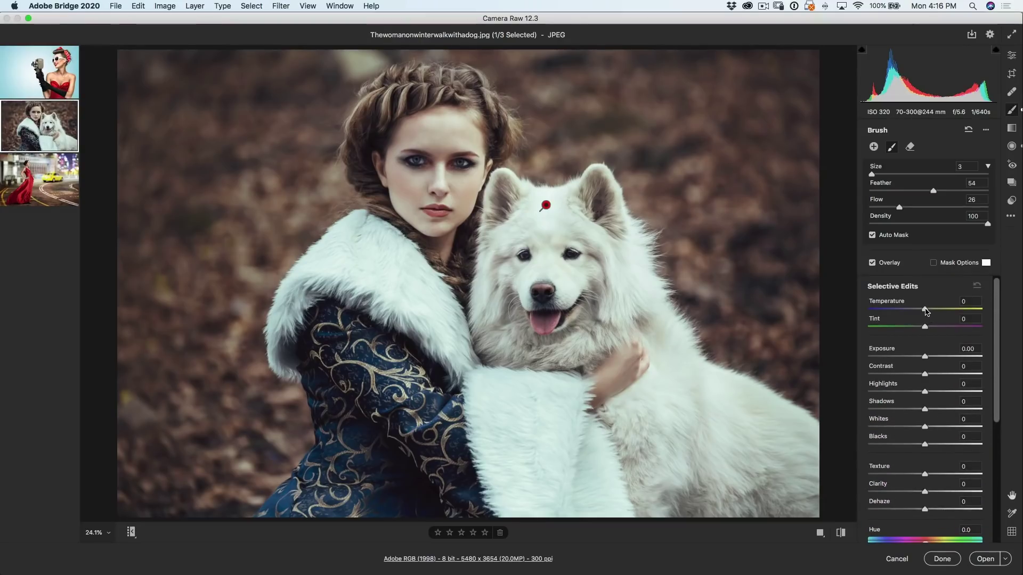
mouse_move(925, 309)
left_mouse_down()
mouse_move(981, 309)
mouse_move(932, 315)
left_mouse_up()
left_click_drag(998, 329, 1020, 484)
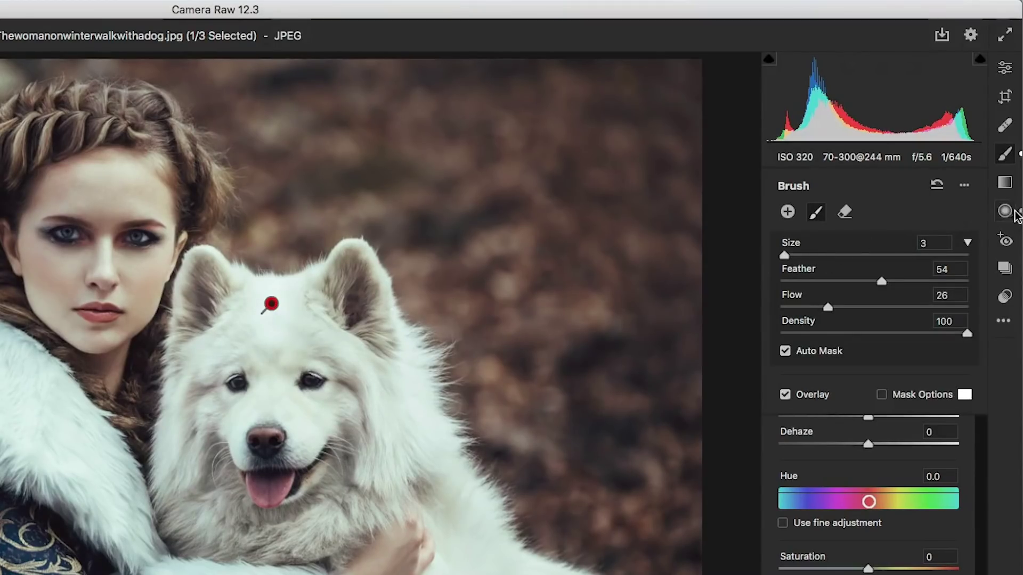
Raise the dog photo's Vibrance to about +12 and move on to the film-camera photo.
left_click(1006, 75)
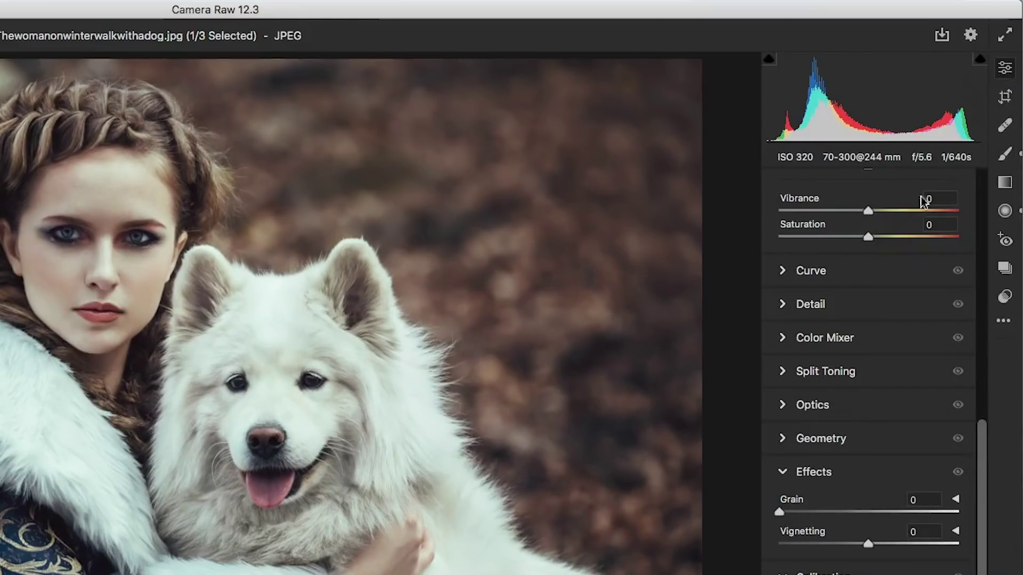
left_click_drag(868, 211, 881, 210)
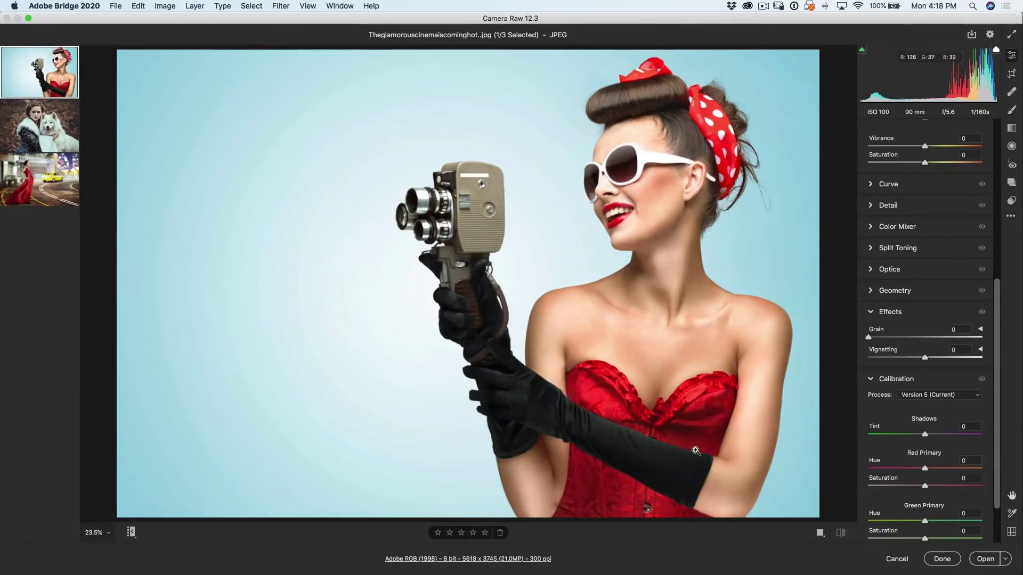
left_click(1012, 111)
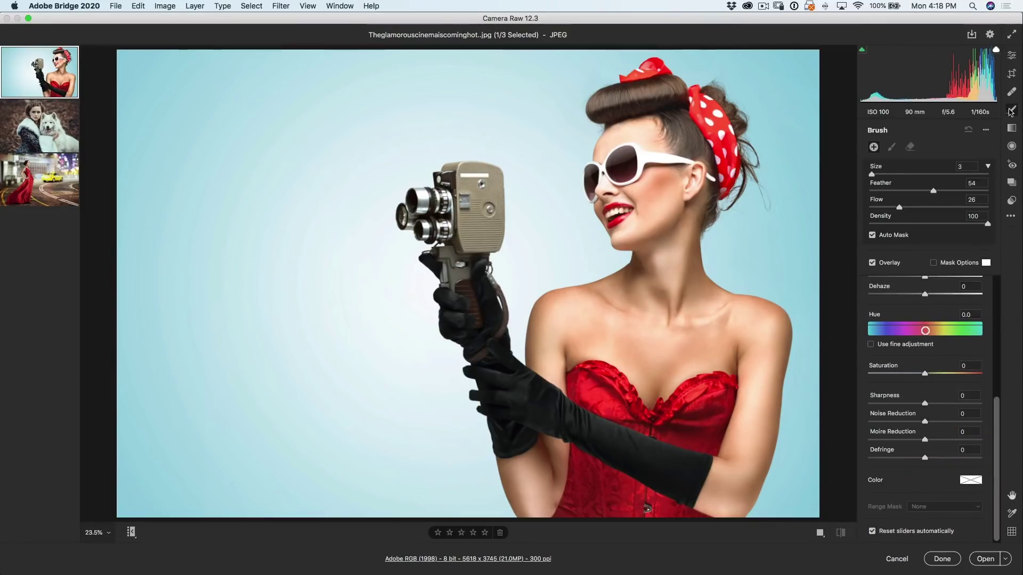
Paint a brush mask across the woman's red corset with a slightly larger brush.
key("bracketright")
key("bracketright")
key("bracketright")
key("bracketright")
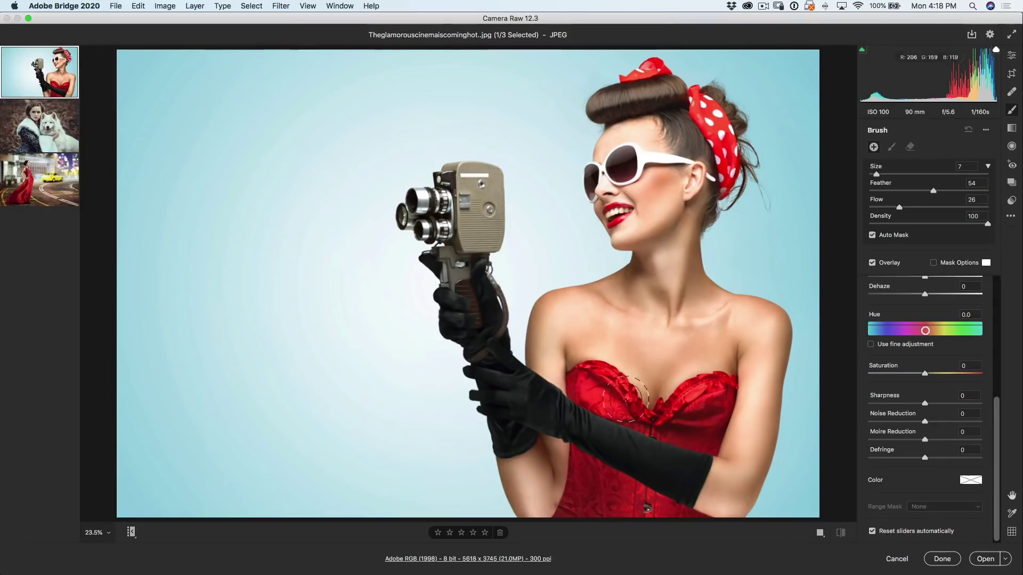
mouse_move(642, 394)
left_mouse_down()
mouse_move(594, 389)
mouse_move(624, 408)
mouse_move(592, 392)
mouse_move(602, 397)
left_mouse_up()
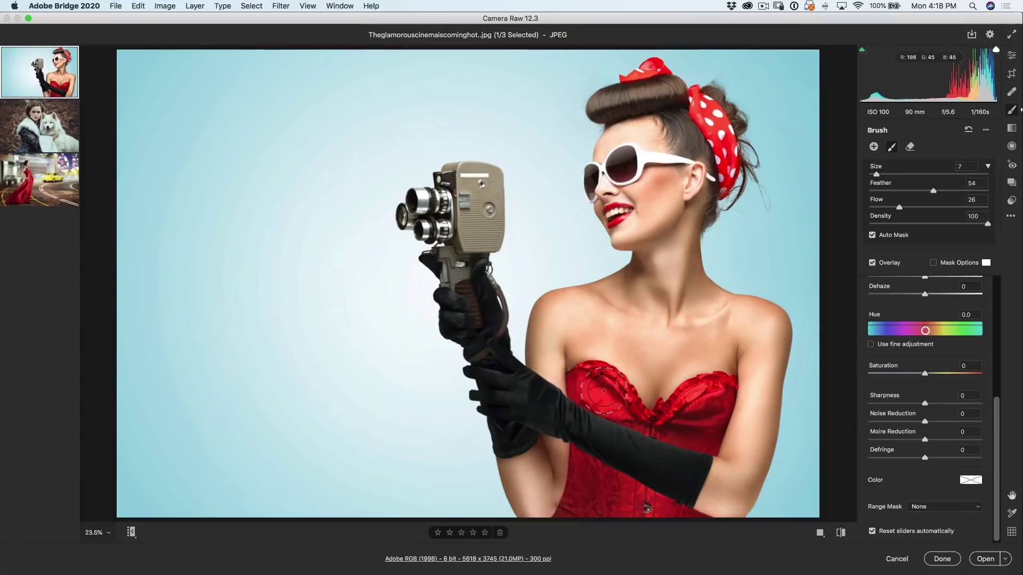
left_click(933, 262)
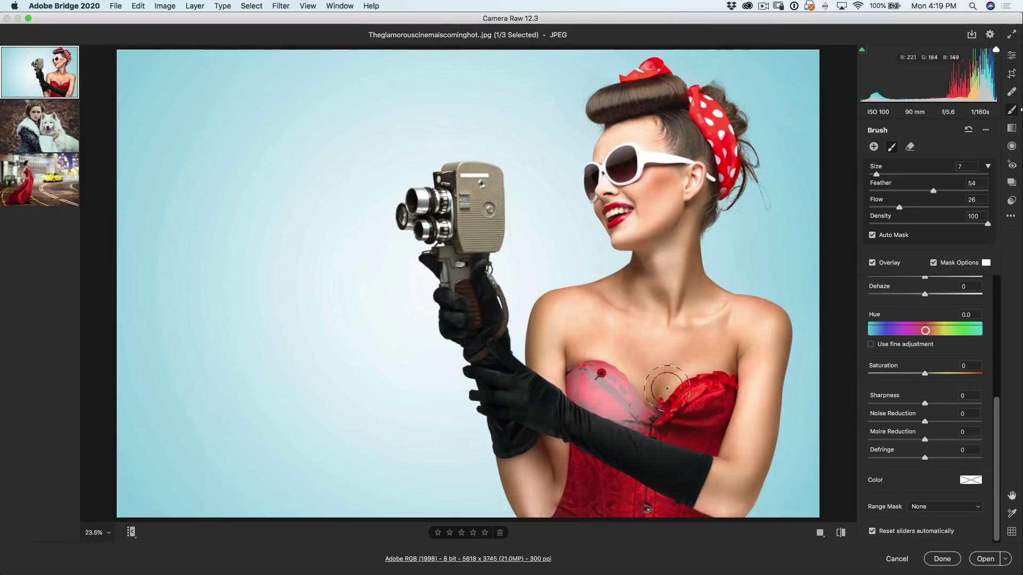
mouse_move(629, 405)
left_mouse_down()
mouse_move(688, 413)
mouse_move(708, 405)
left_mouse_up()
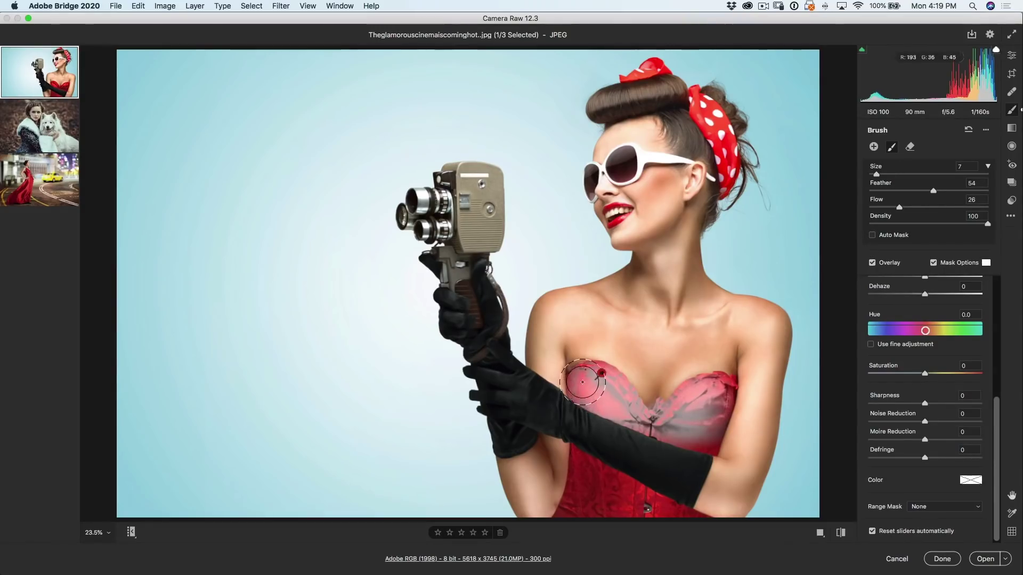
mouse_move(584, 397)
left_mouse_down()
mouse_move(608, 383)
mouse_move(634, 409)
mouse_move(677, 424)
mouse_move(706, 409)
mouse_move(701, 421)
mouse_move(714, 389)
mouse_move(705, 431)
mouse_move(672, 421)
mouse_move(577, 524)
mouse_move(586, 500)
mouse_move(578, 475)
mouse_move(691, 530)
mouse_move(590, 475)
mouse_move(579, 463)
mouse_move(662, 480)
mouse_move(542, 405)
mouse_move(652, 461)
left_mouse_up()
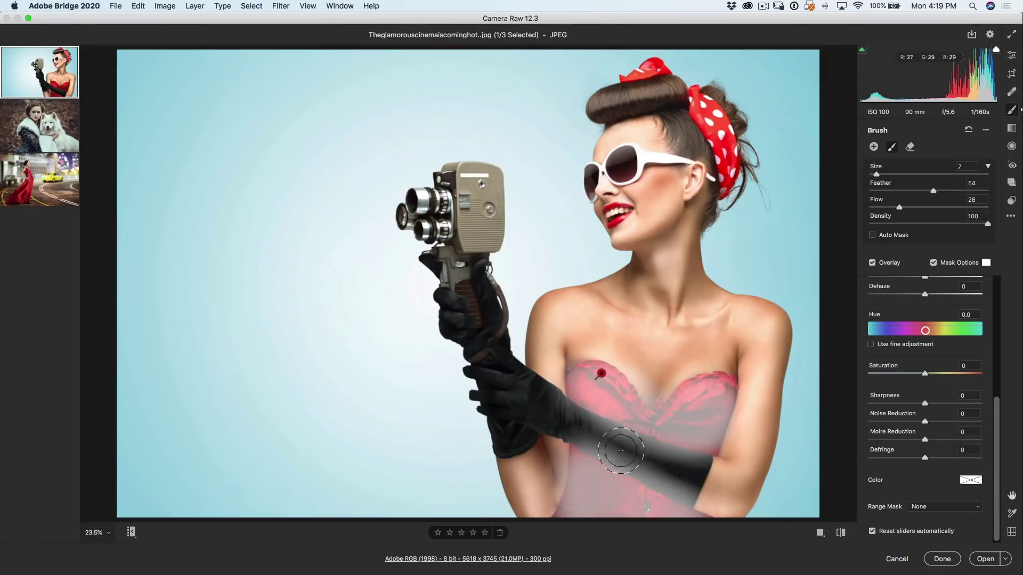
Enlarge the brush to size 10 and switch between adding and erasing, shrinking the eraser.
key("bracketright")
key("bracketright")
key("bracketright")
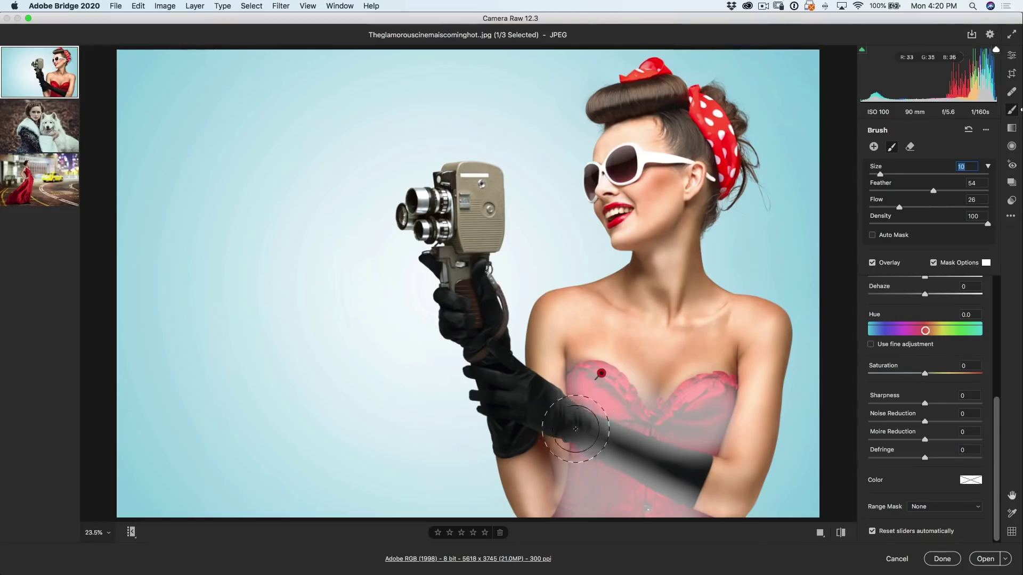
left_click(910, 147)
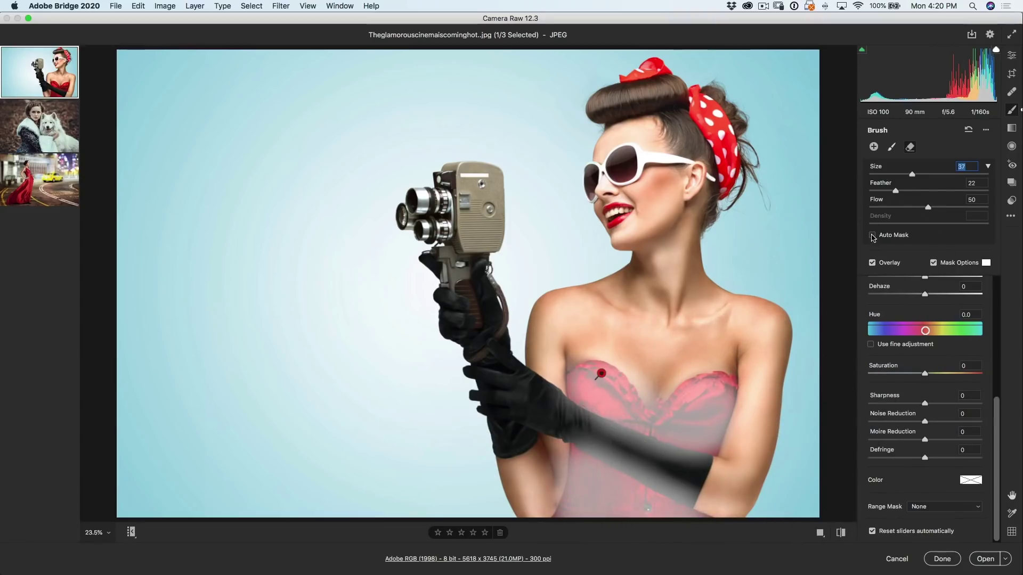
left_click(892, 147)
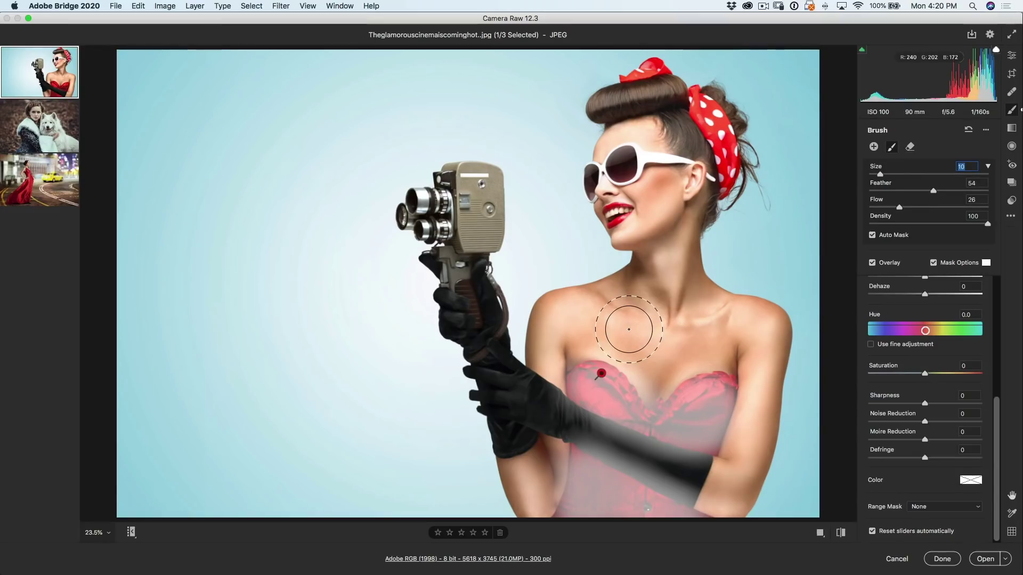
key("alt")
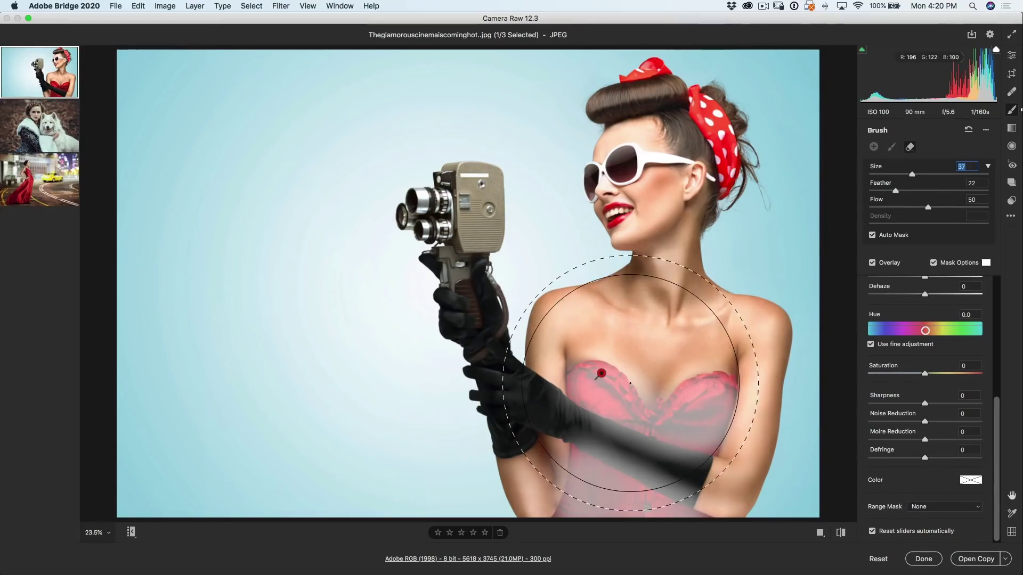
key("alt")
type("5")
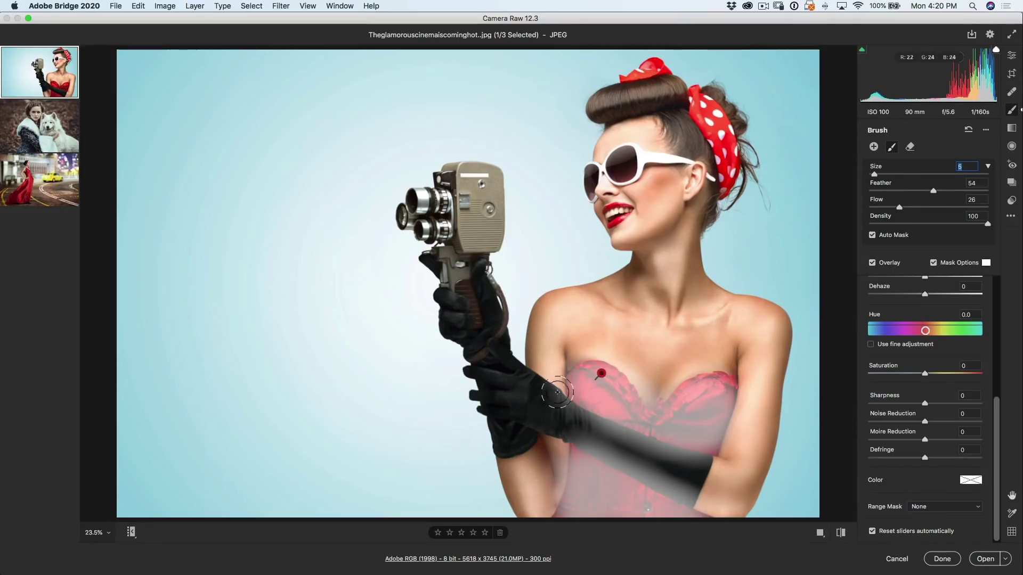
key("alt")
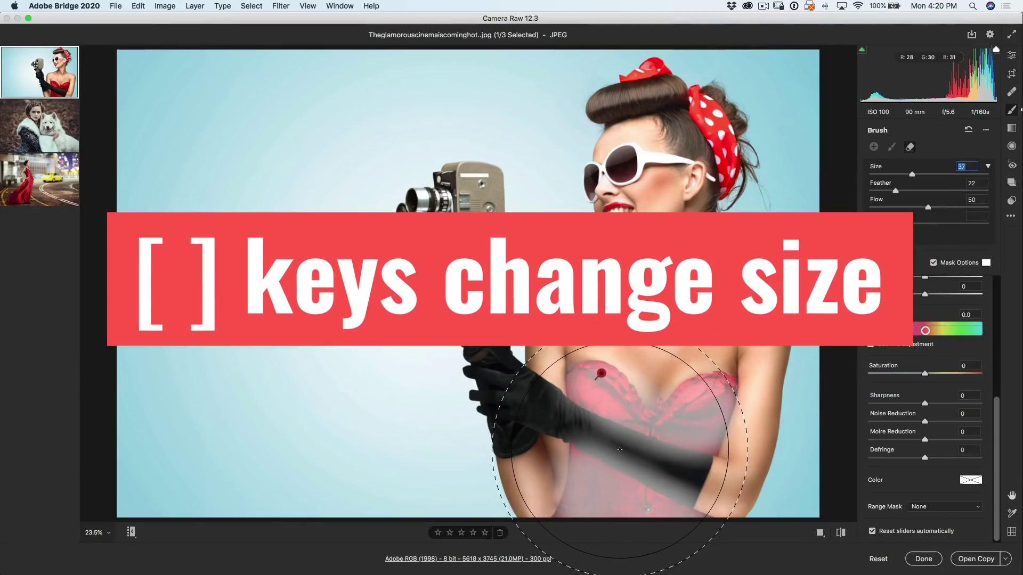
key("bracketleft")
key("bracketleft")
key("bracketleft")
key("bracketleft")
key("bracketleft")
key("bracketleft")
key("bracketleft")
key("bracketleft")
key("bracketleft")
key("bracketleft")
key("bracketleft")
key("bracketleft")
key("bracketleft")
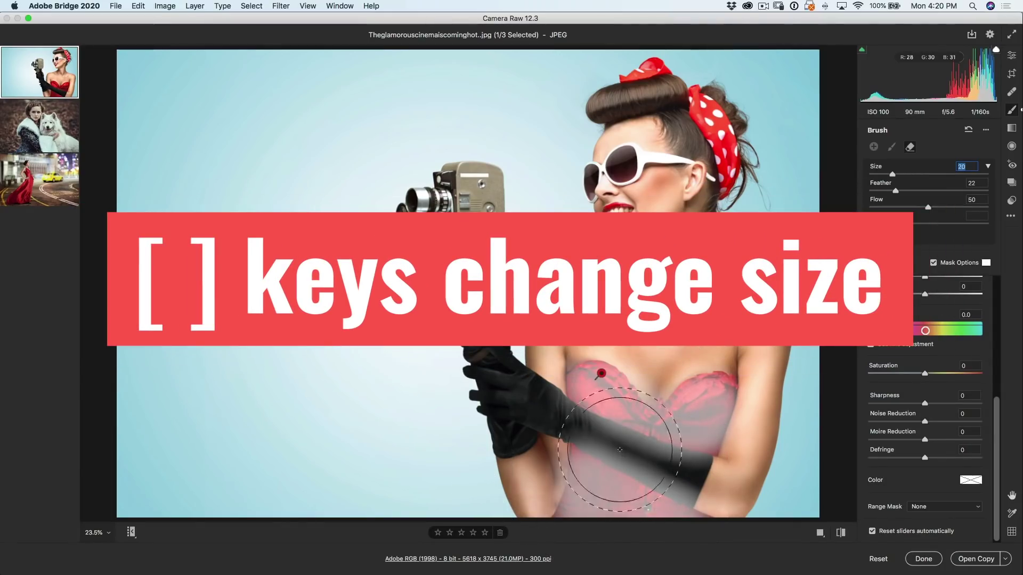
key("bracketleft")
key("bracketleft")
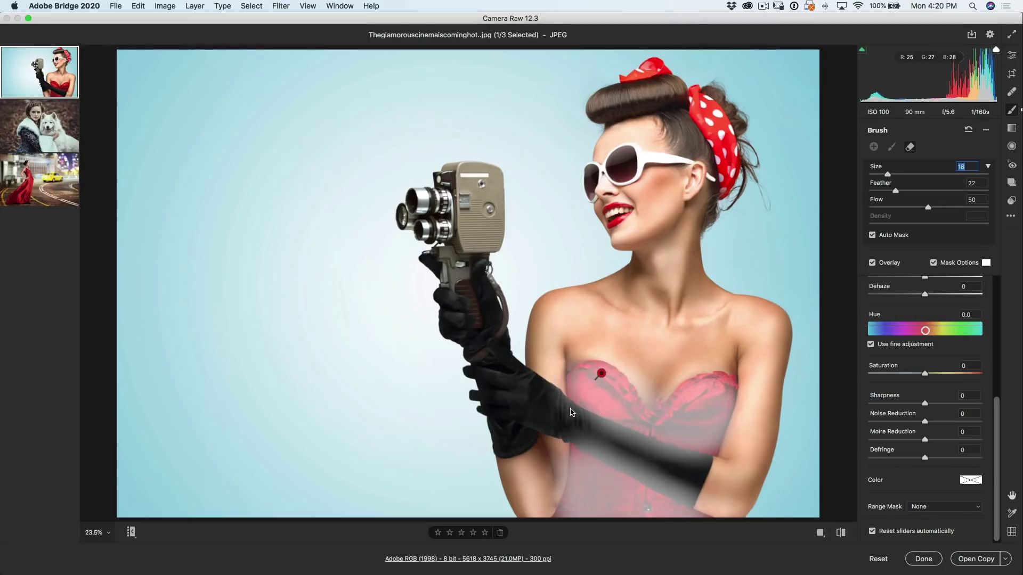
key("alt")
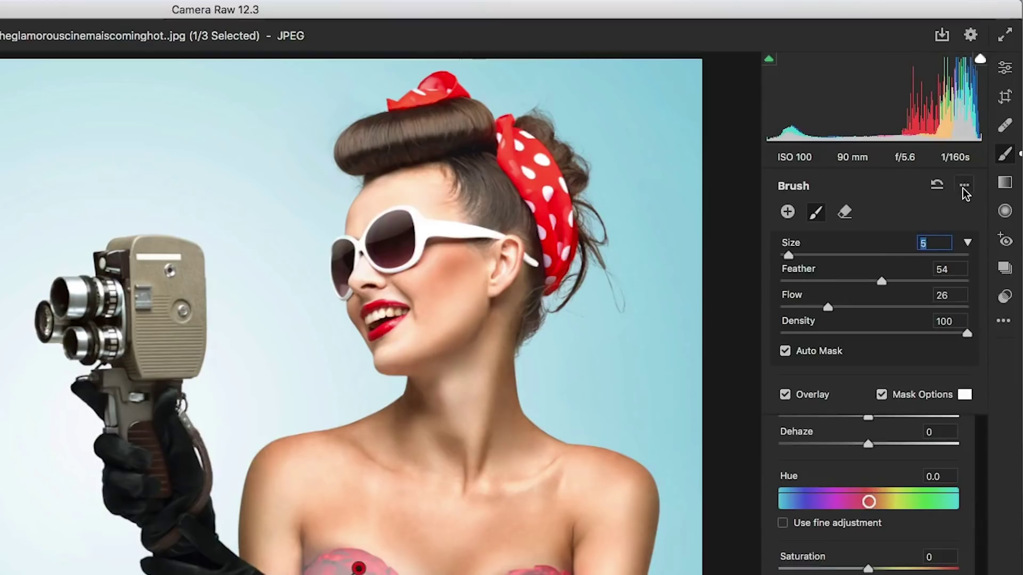
Give the eraser its own size of 8 and erase the mask from the gloved forearm.
left_click(964, 187)
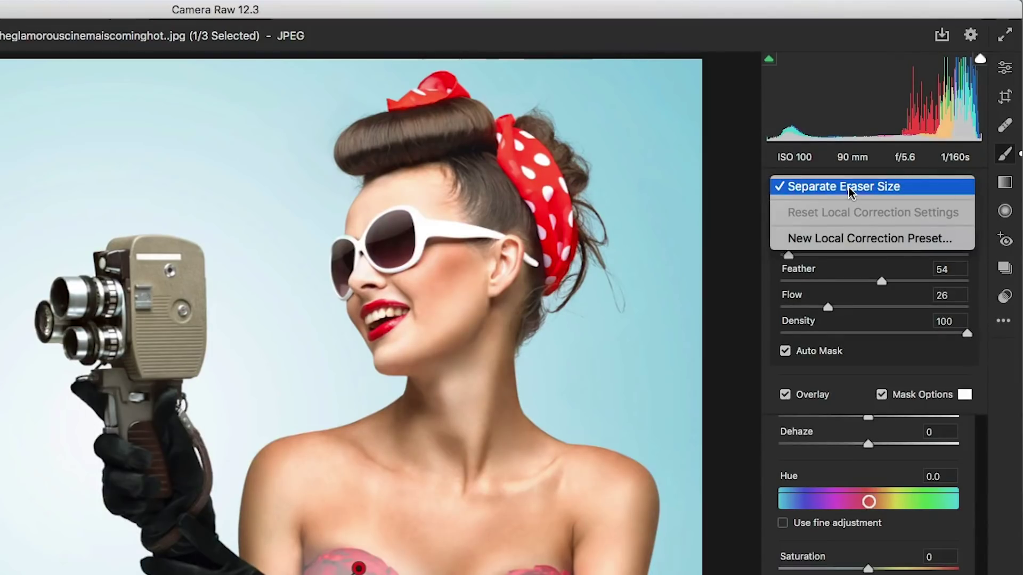
left_click(848, 187)
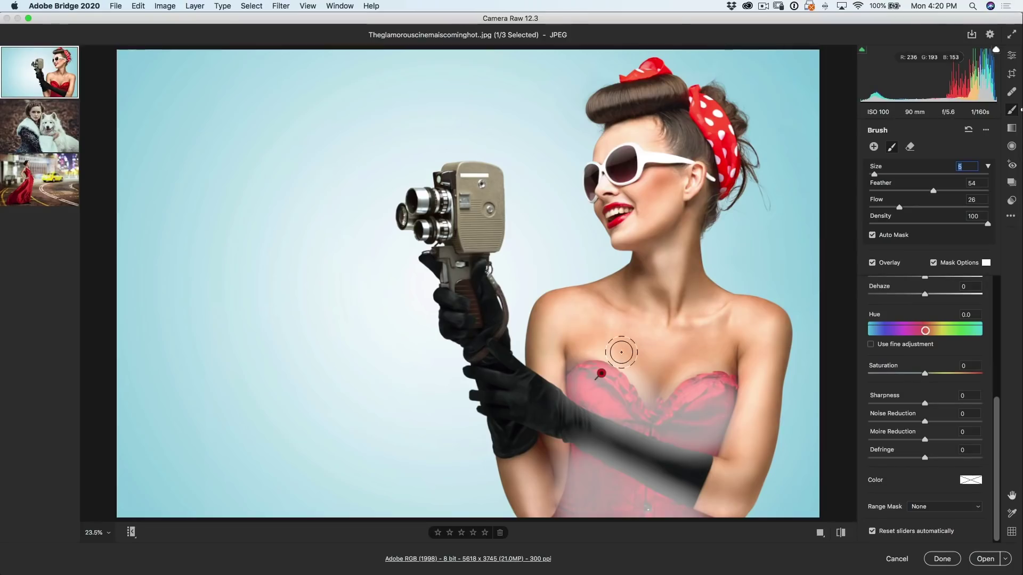
key("alt")
key("bracketright")
key("bracketright")
key("bracketright")
key("bracketright")
key("bracketright")
key("bracketright")
key("bracketright")
key("bracketright")
key("alt")
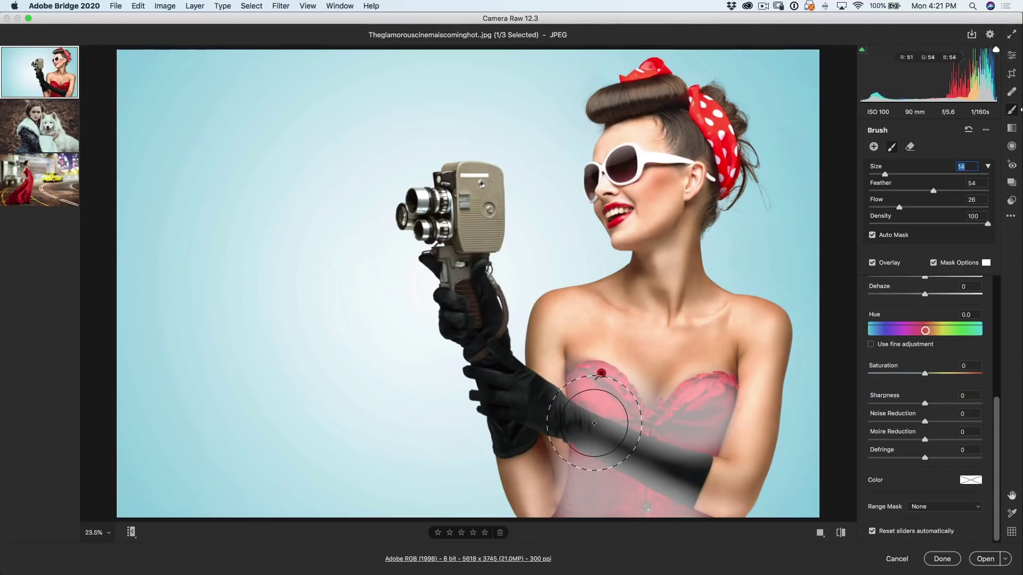
key("alt")
key("bracketleft")
key("bracketleft")
key("bracketleft")
key("bracketleft")
key("bracketleft")
key("alt")
mouse_move(554, 405)
left_mouse_down()
mouse_move(713, 488)
mouse_move(601, 452)
mouse_move(713, 482)
left_mouse_up()
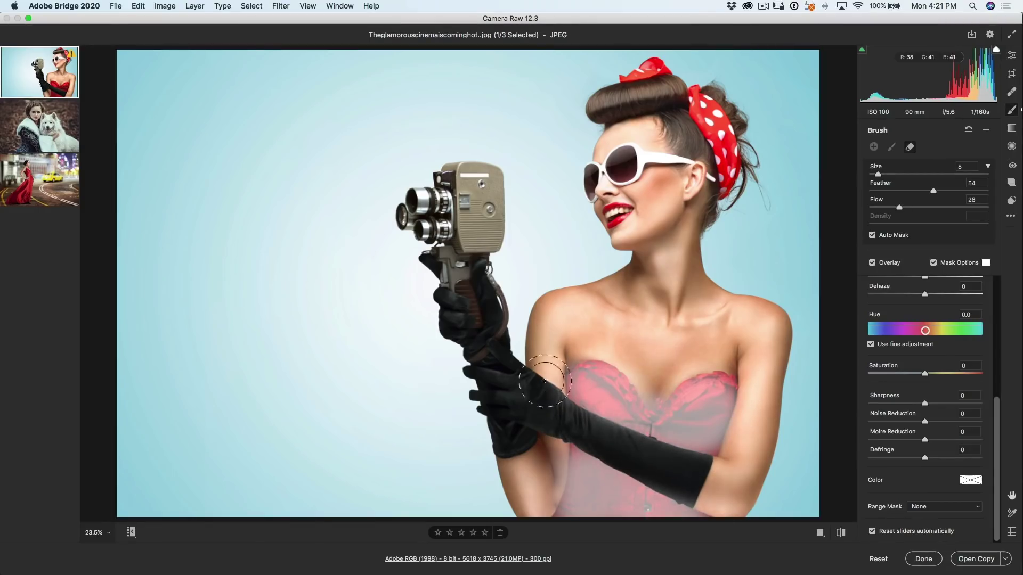
left_click_drag(532, 472, 564, 480)
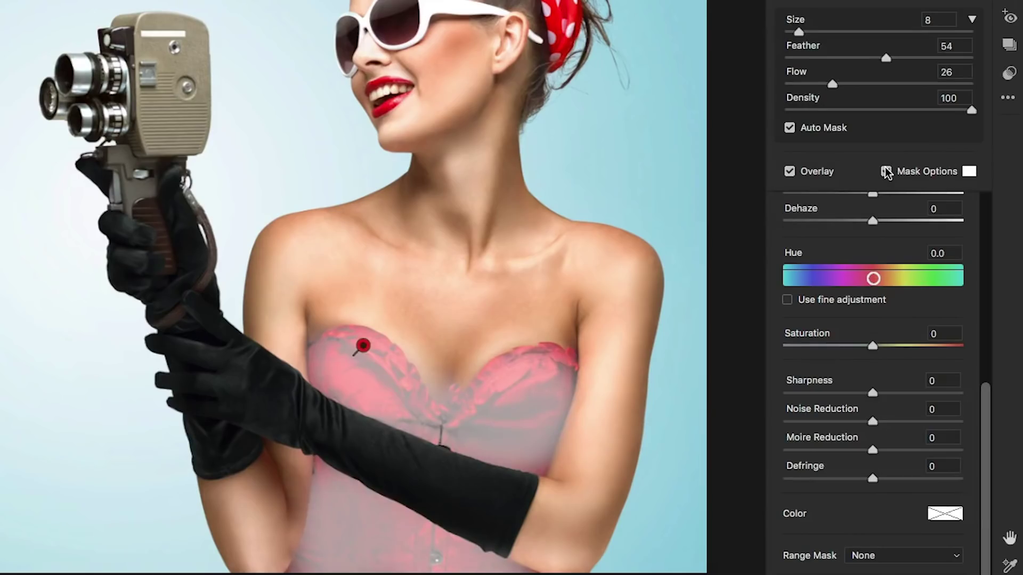
Set the corset mask's Hue to +93.3 and brush the green over the rest of the corset.
left_click(886, 172)
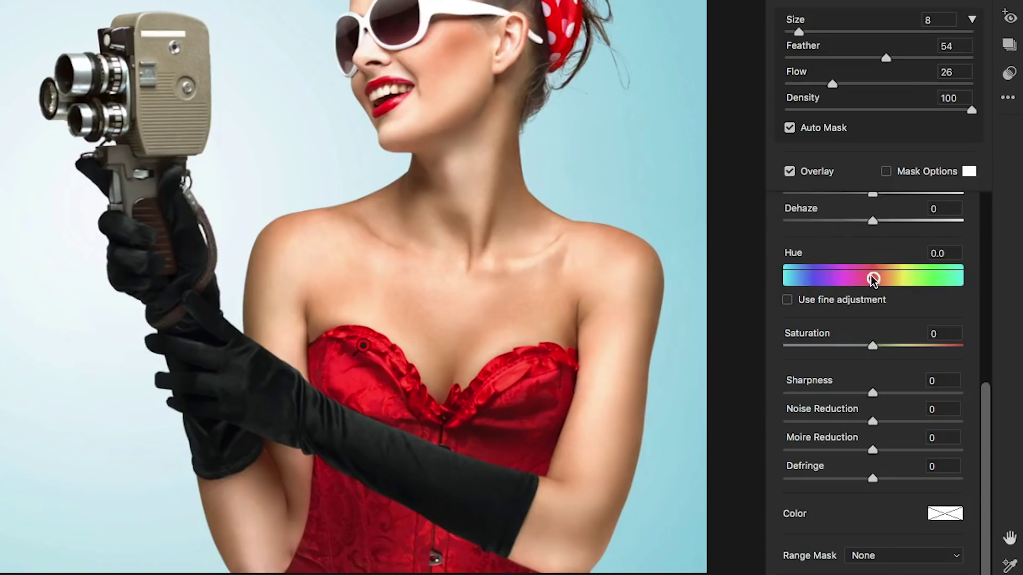
left_click_drag(872, 278, 817, 281)
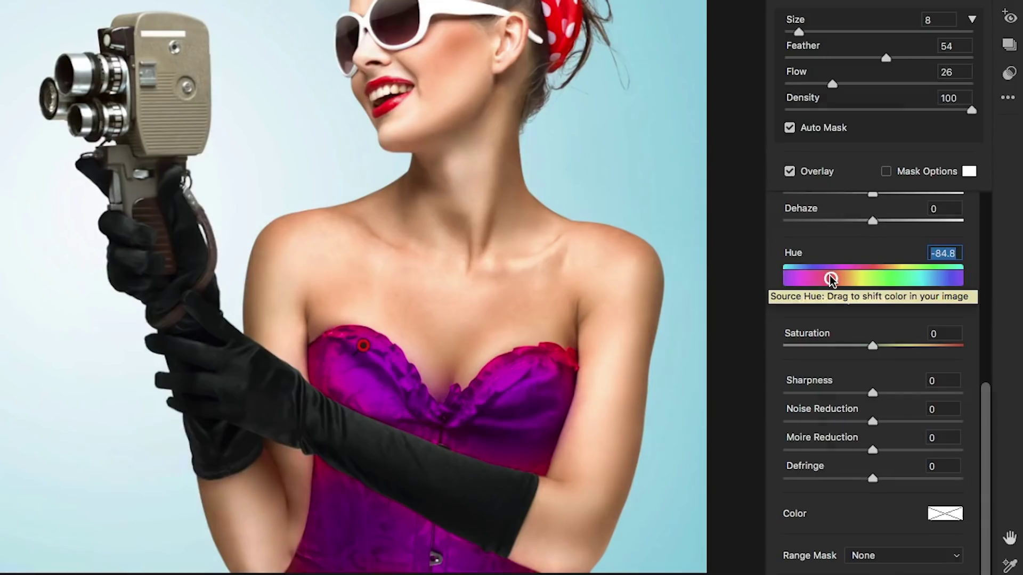
mouse_move(831, 279)
left_mouse_down()
mouse_move(917, 283)
mouse_move(796, 283)
mouse_move(733, 295)
mouse_move(906, 281)
mouse_move(788, 285)
mouse_move(873, 282)
mouse_move(813, 277)
mouse_move(925, 277)
mouse_move(786, 285)
mouse_move(922, 274)
mouse_move(810, 282)
mouse_move(922, 295)
mouse_move(702, 298)
mouse_move(313, 336)
mouse_move(441, 333)
mouse_move(352, 331)
left_mouse_up()
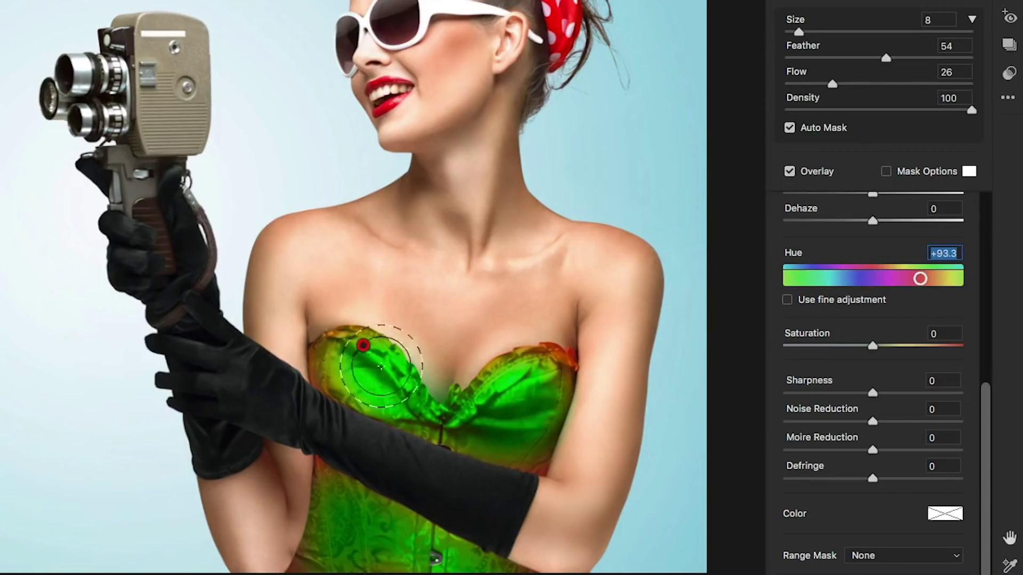
mouse_move(367, 357)
left_mouse_down()
mouse_move(326, 369)
mouse_move(406, 448)
mouse_move(528, 368)
mouse_move(554, 367)
left_mouse_up()
mouse_move(322, 486)
left_mouse_down()
mouse_move(298, 538)
mouse_move(464, 557)
mouse_move(378, 520)
mouse_move(430, 429)
left_mouse_up()
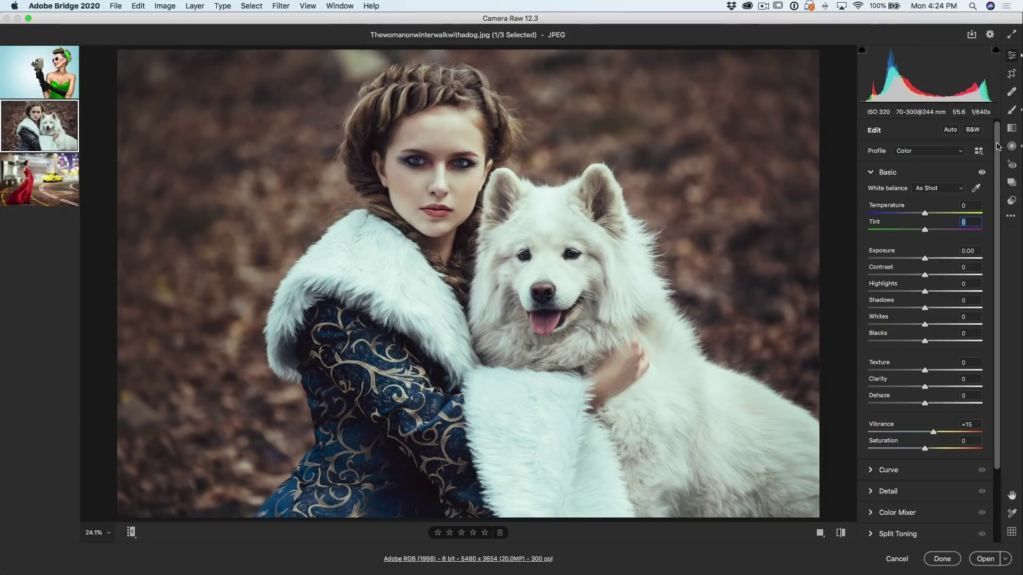
Expand the Detail, Curve and Color Mixer sections of the dog photo's edit panel.
scroll(998, 147, "down", 3)
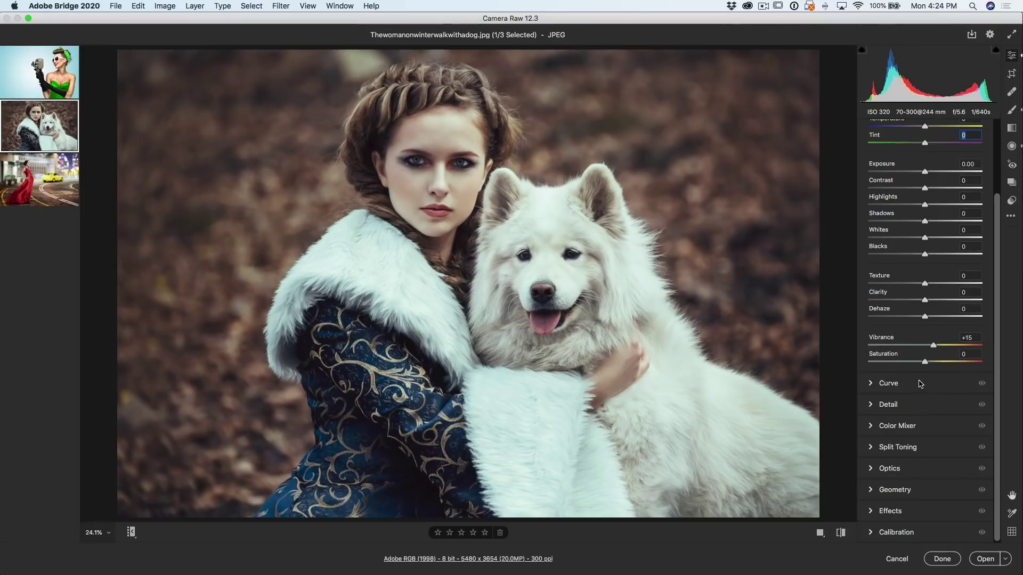
right_click(919, 381)
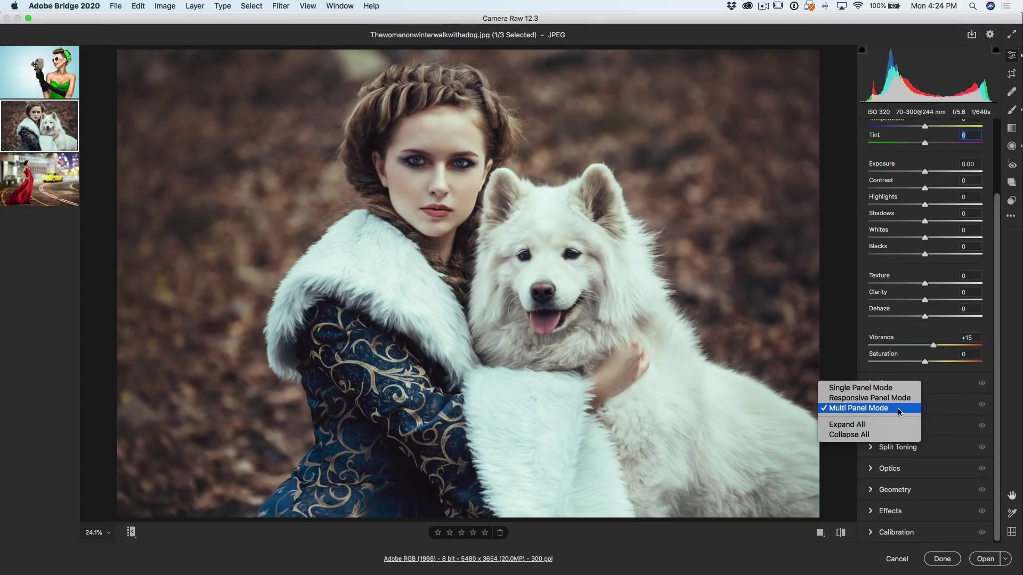
left_click(998, 309)
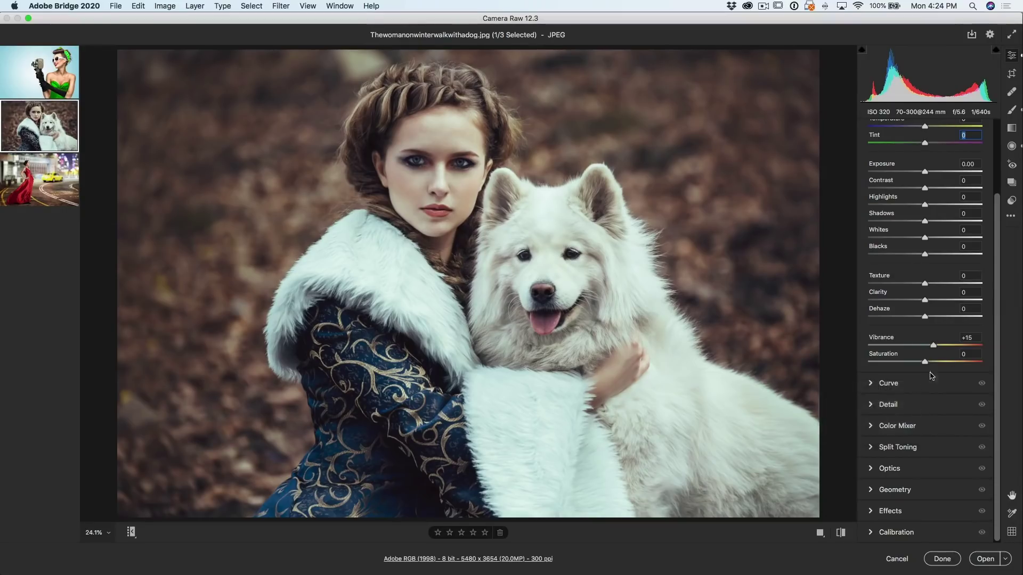
left_click(873, 406)
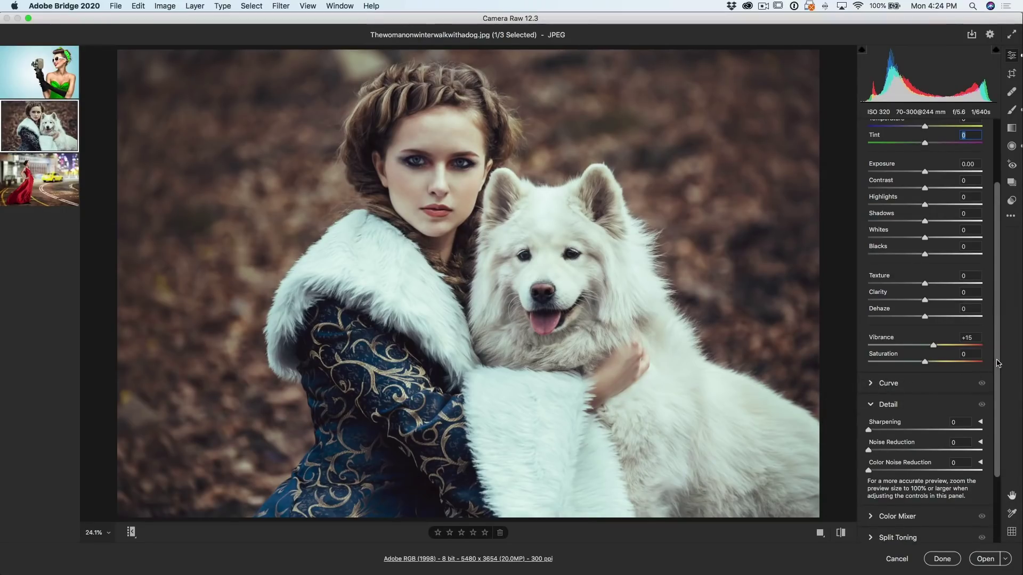
scroll(998, 363, "down", 2)
left_click(874, 290)
scroll(905, 319, "down", 5)
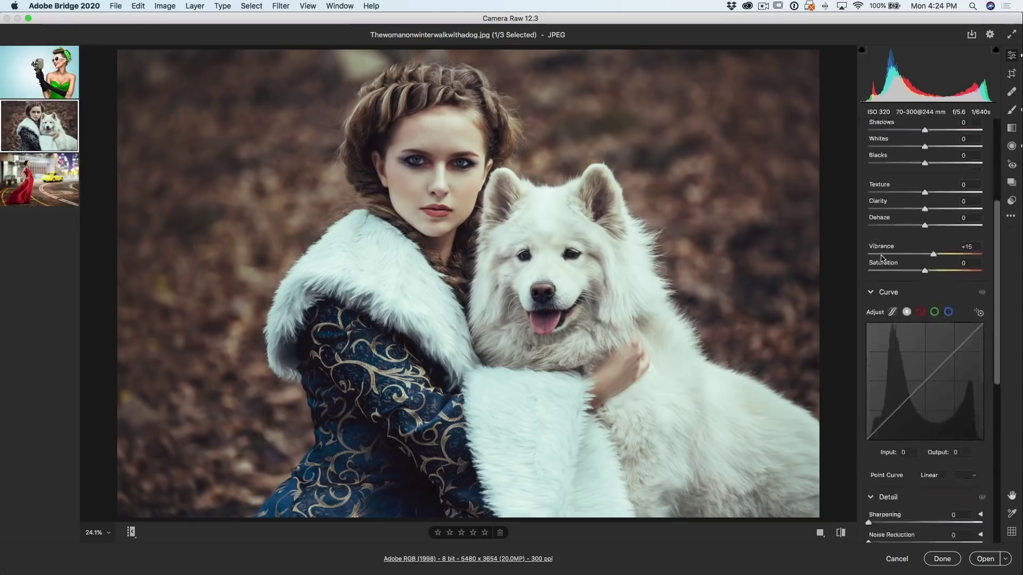
left_click(873, 353)
scroll(881, 258, "down", 3)
scroll(881, 258, "up", 10)
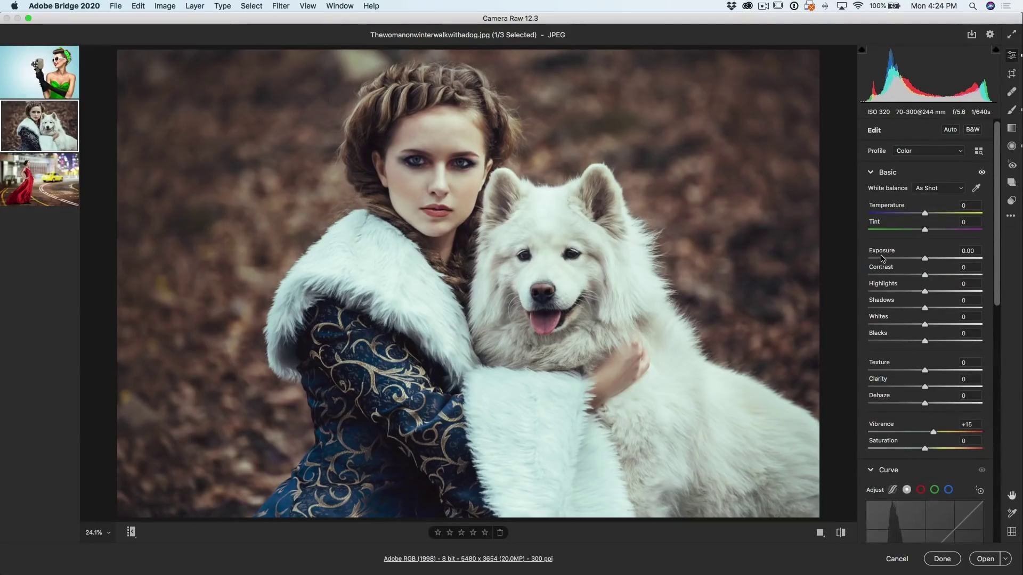
Switch the edit panel to Single Panel Mode and open Curve, then Basic.
right_click(907, 176)
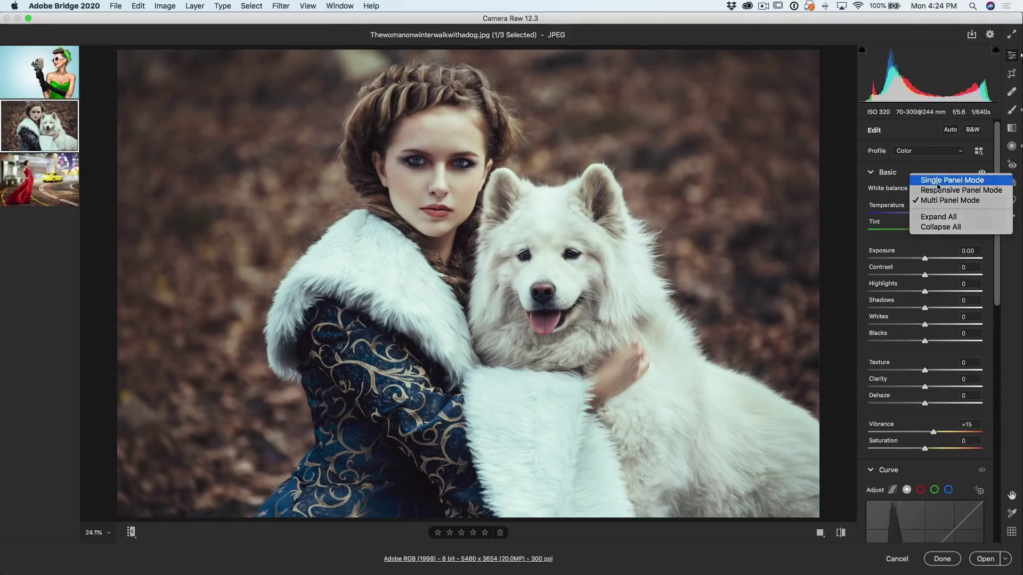
left_click(938, 181)
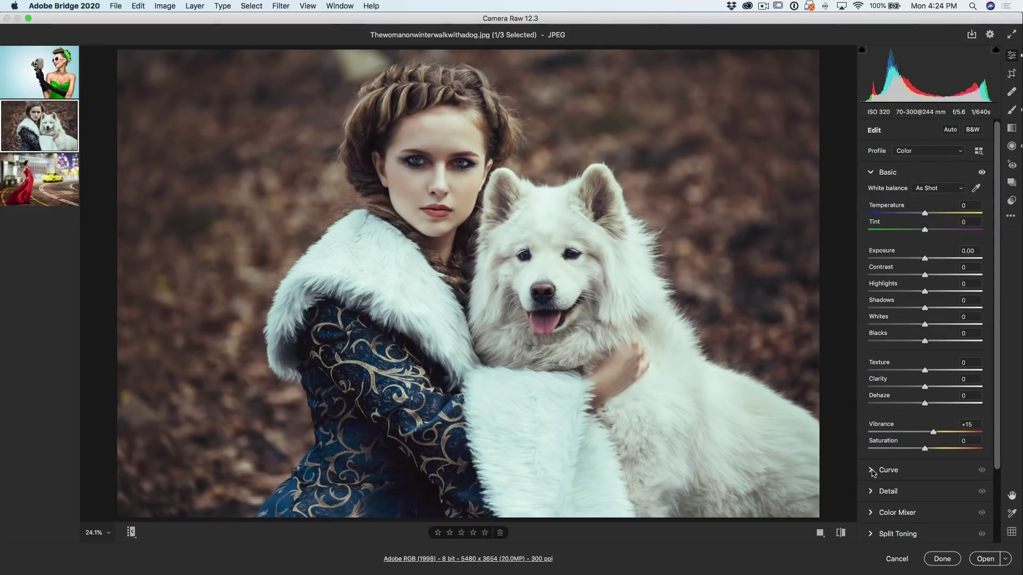
left_click(874, 470)
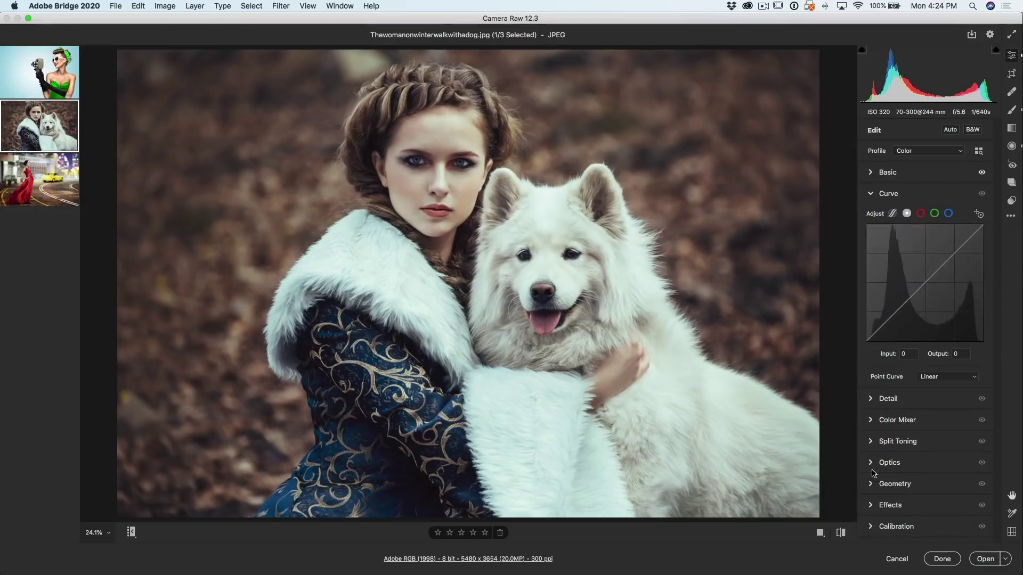
left_click(872, 173)
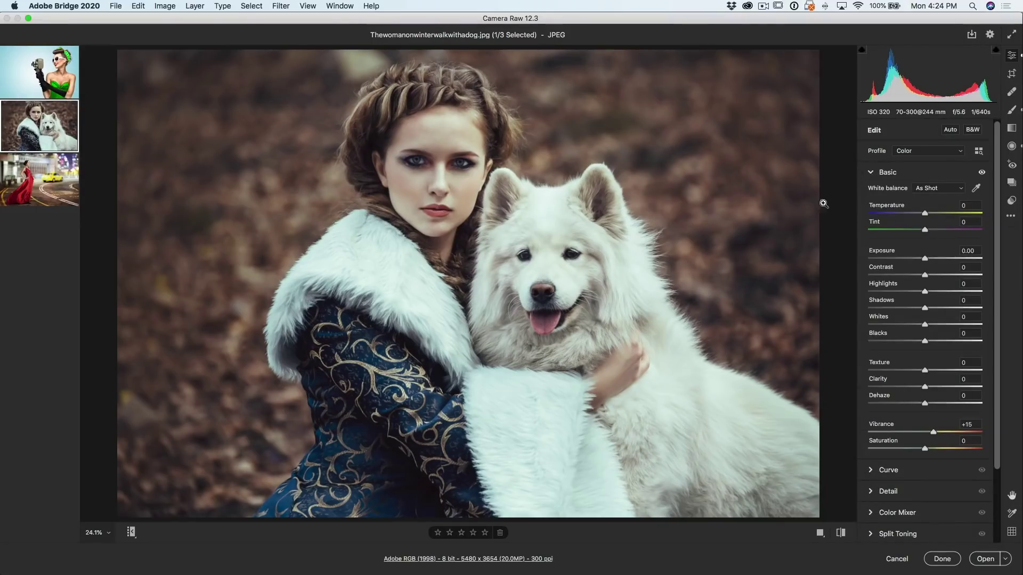
Switch to Responsive Panel Mode and expand the Curve, Detail and Color Mixer sections.
right_click(917, 176)
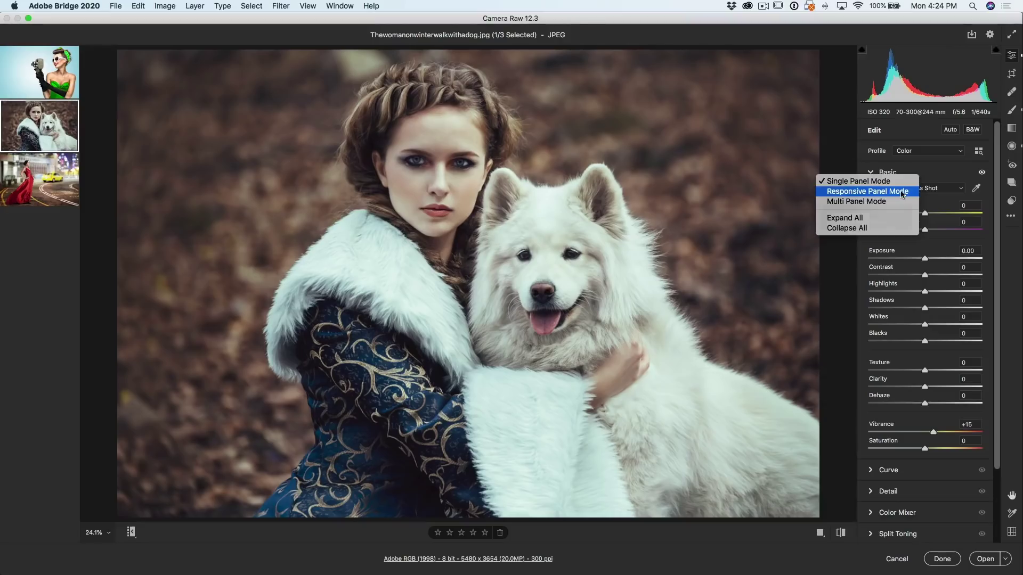
left_click(902, 192)
scroll(894, 291, "down", 3)
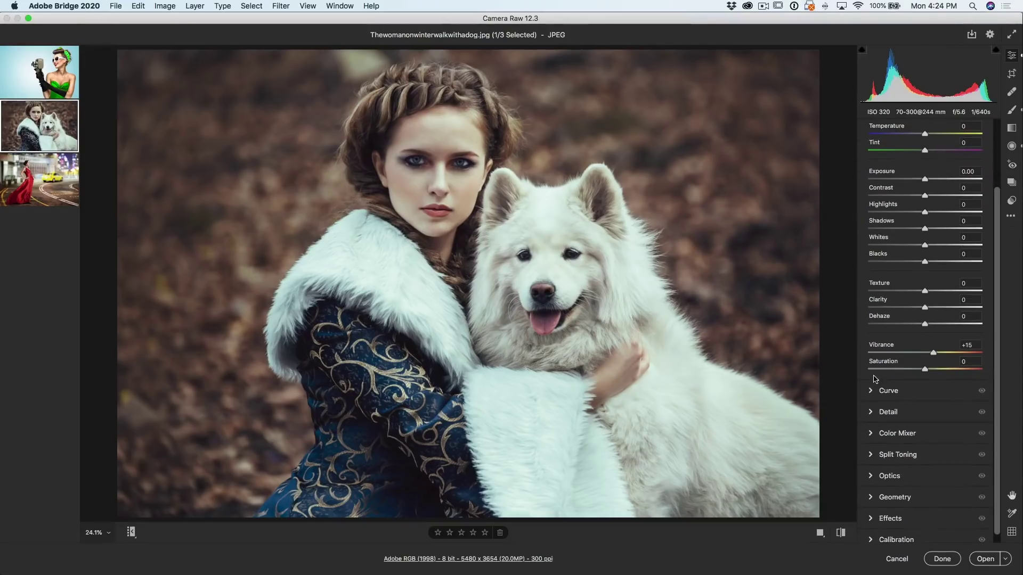
left_click(881, 390)
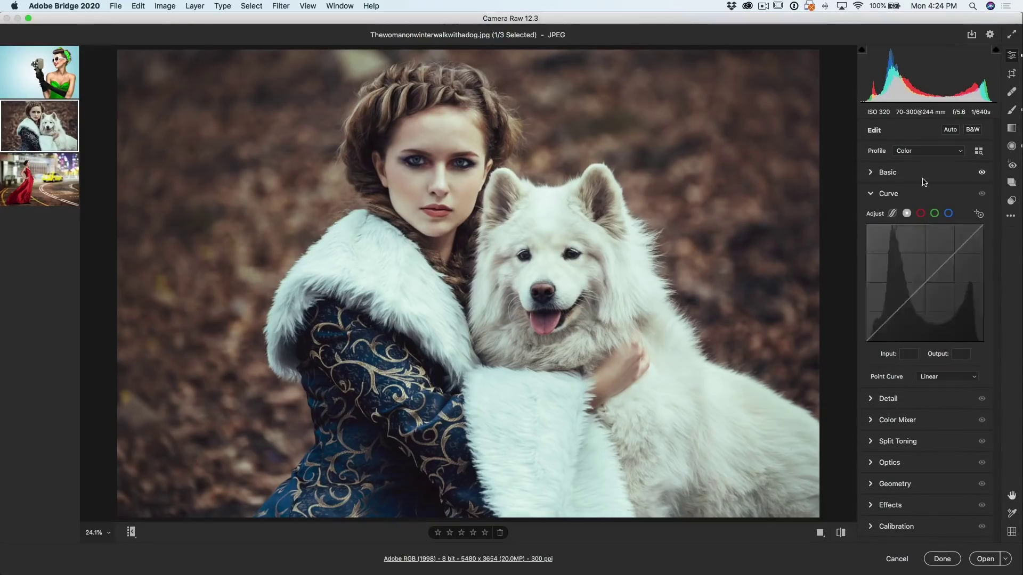
left_click(870, 399)
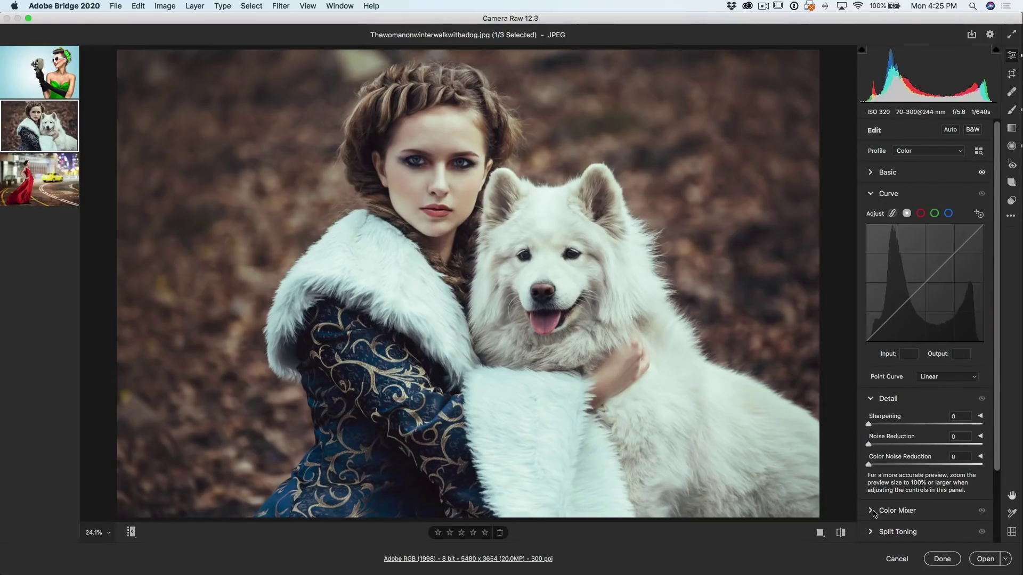
left_click(872, 512)
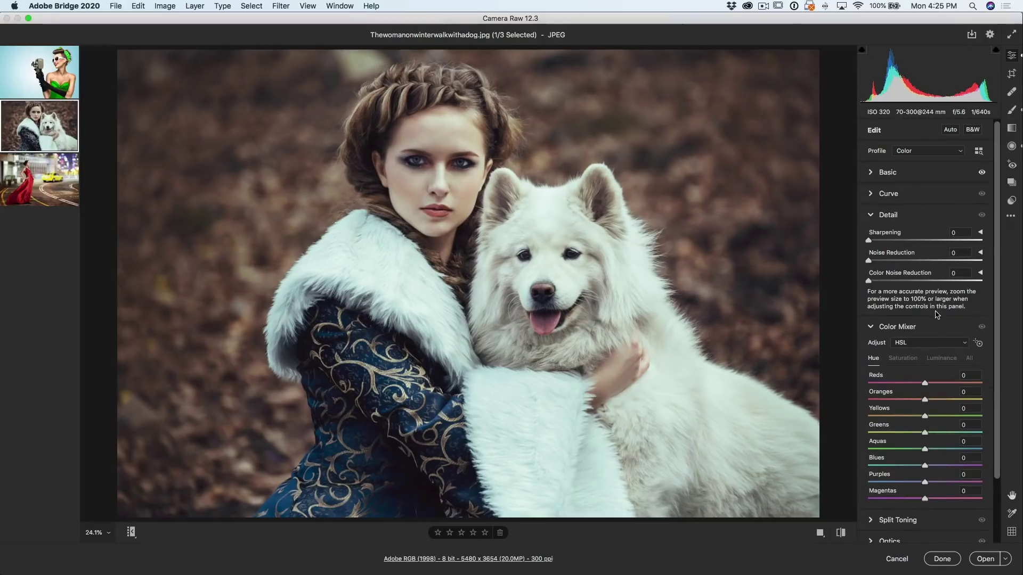
scroll(935, 306, "down", 4)
scroll(936, 314, "up", 4)
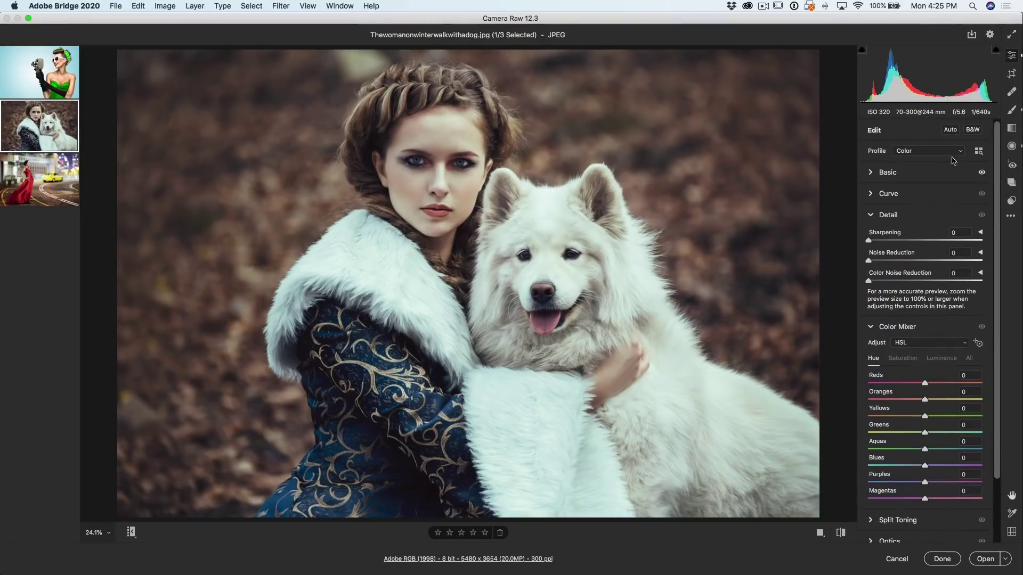
scroll(938, 329, "down", 3)
scroll(937, 337, "up", 3)
right_click(900, 196)
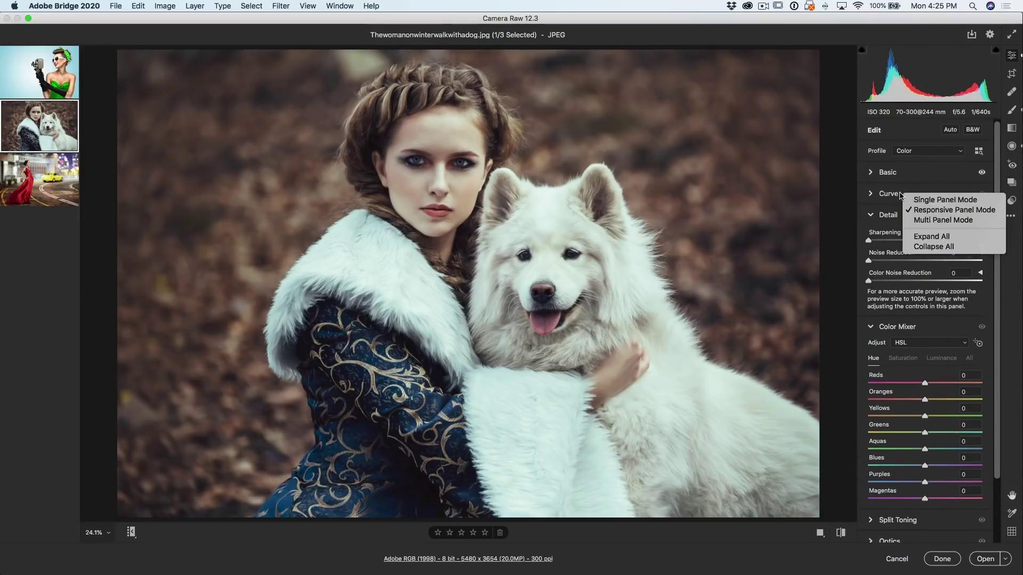
Pick another panel display mode and toggle the Detail and Basic sections so Detail stays open.
left_click(947, 223)
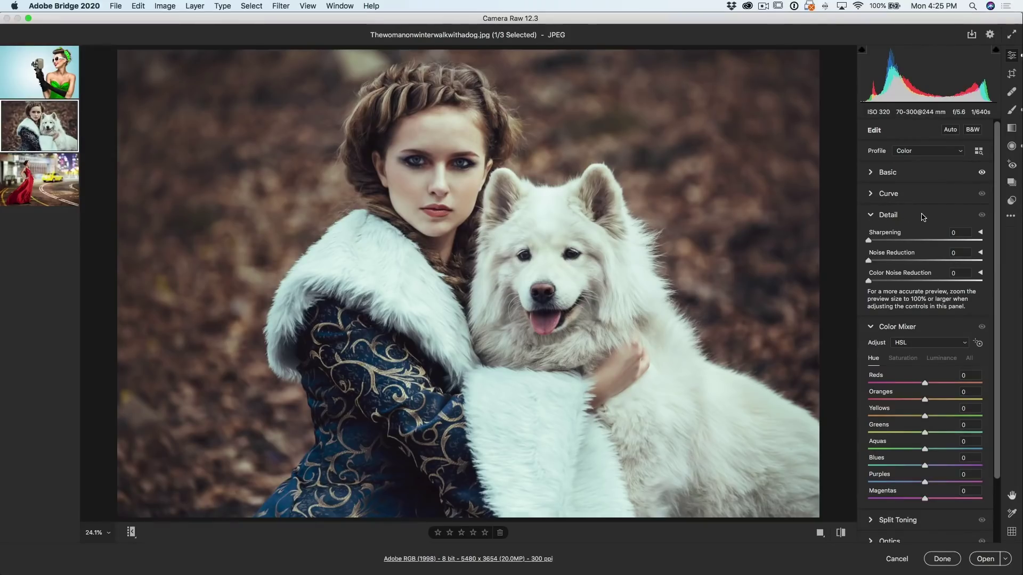
left_click(872, 215)
left_click(872, 215)
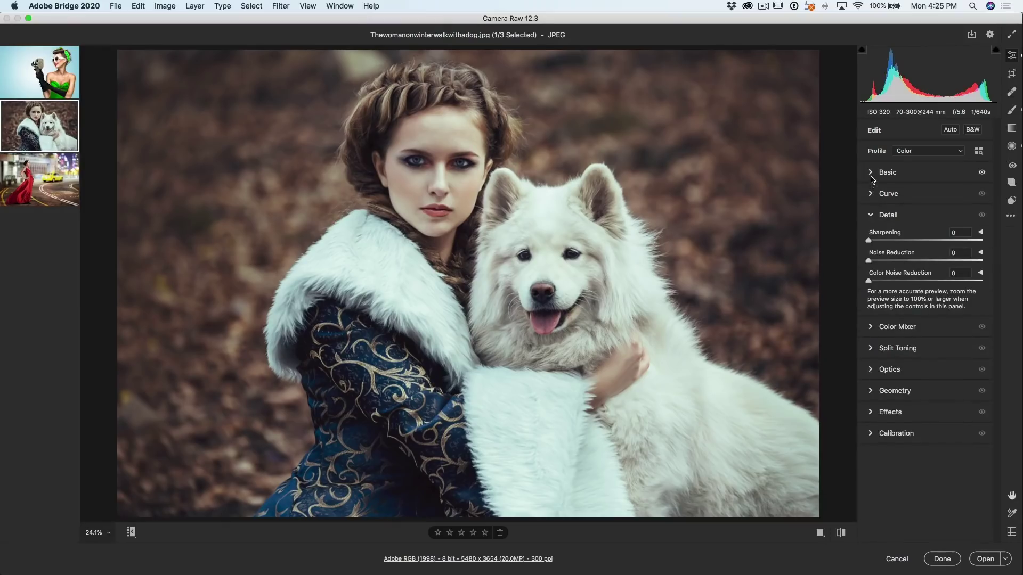
left_click(871, 173)
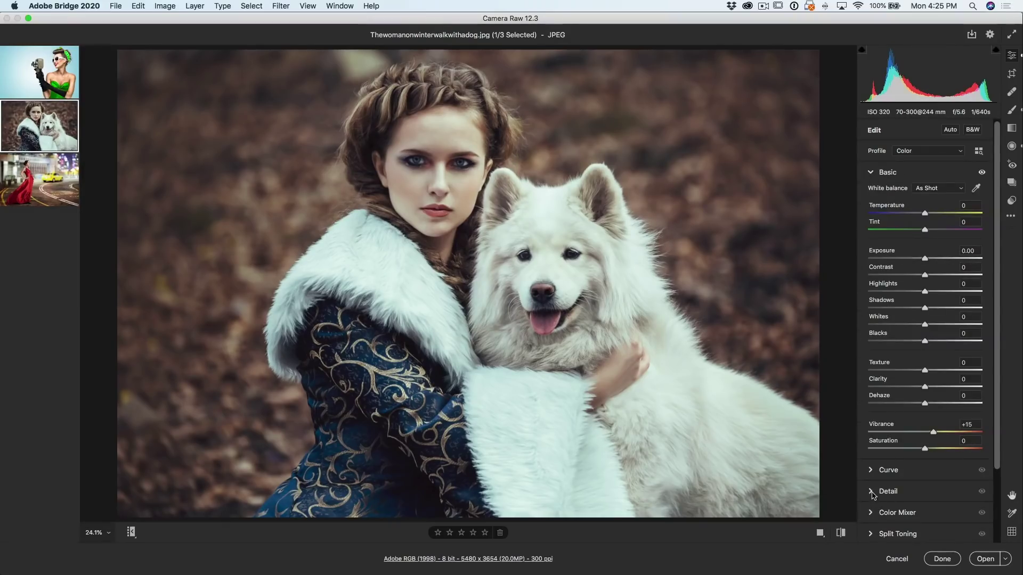
left_click(872, 492)
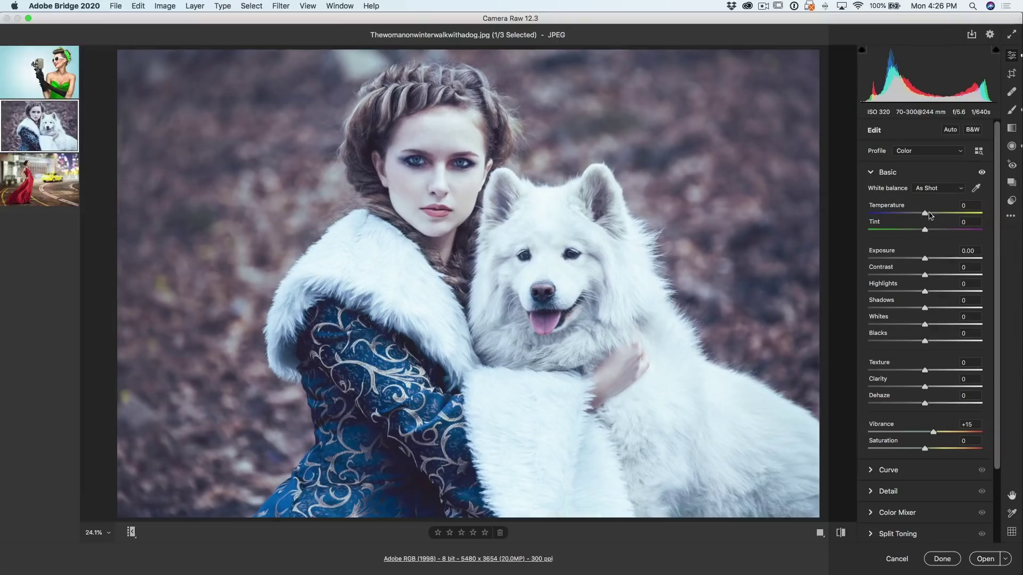
Collapse Basic and set Grain to 36 in the Effects section.
left_click(871, 172)
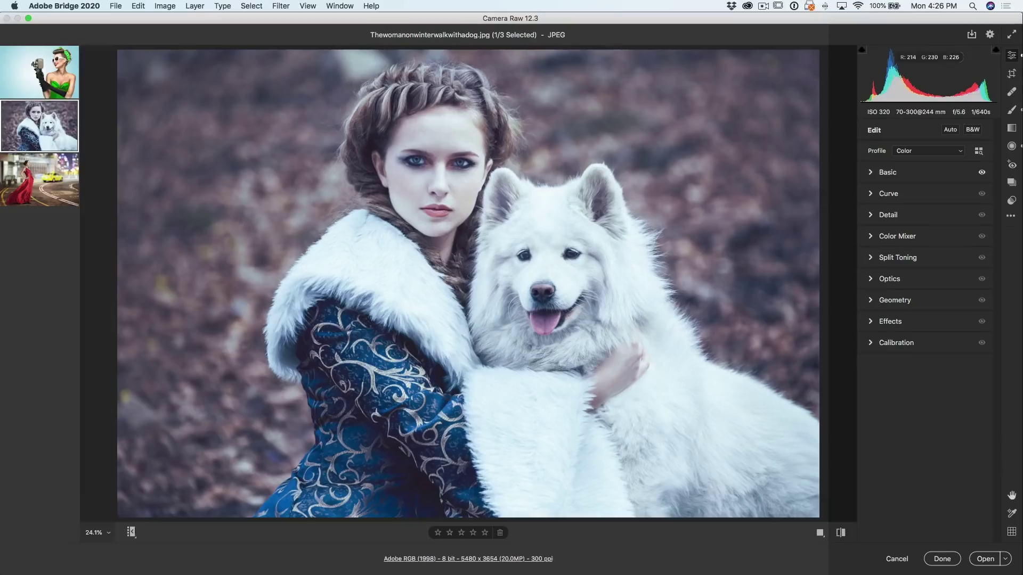
left_click(871, 322)
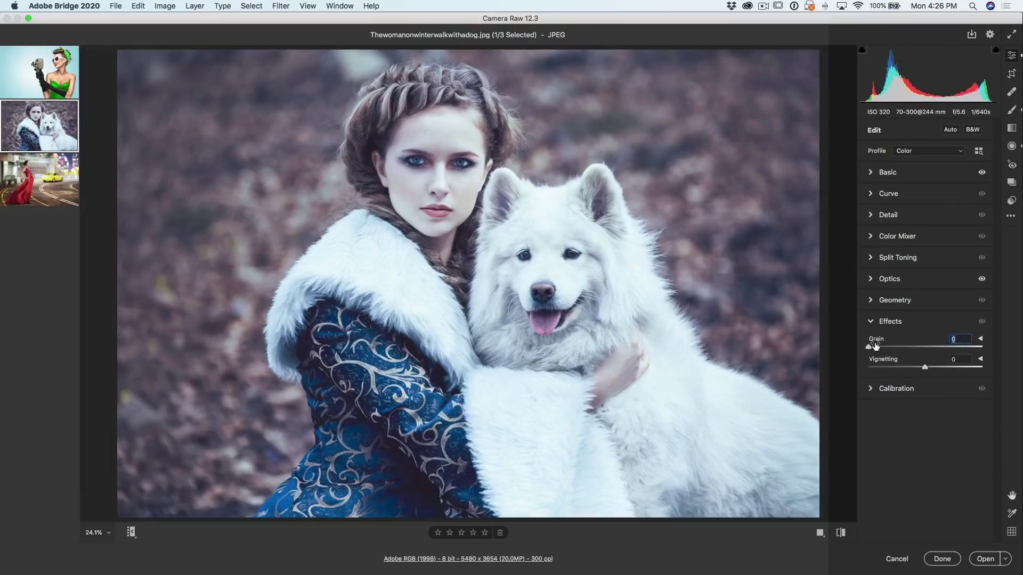
left_click_drag(875, 345, 895, 344)
left_click(872, 322)
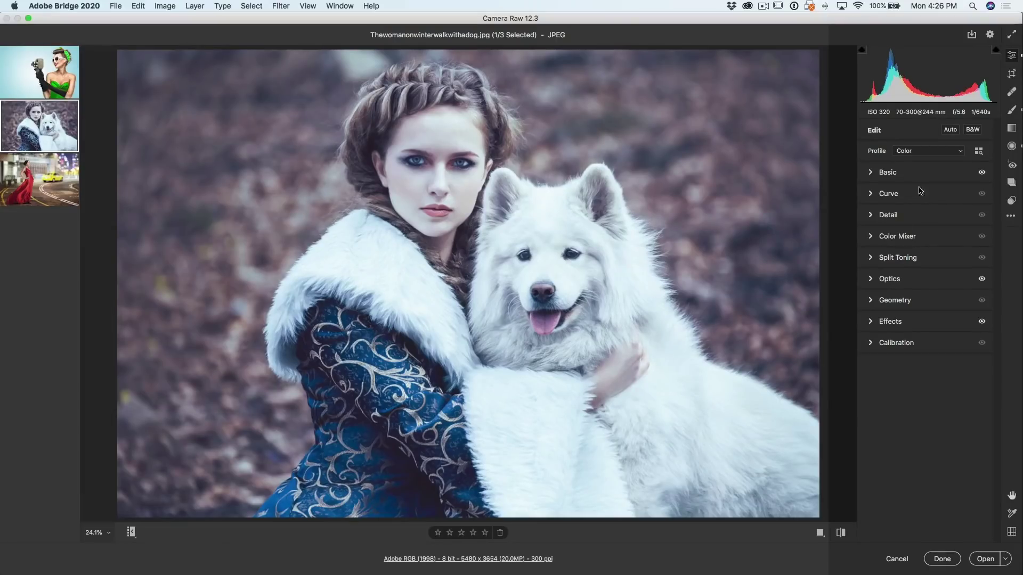
Compare the photo with Basic adjustments off and on, then reset Basic to defaults.
left_click(983, 172)
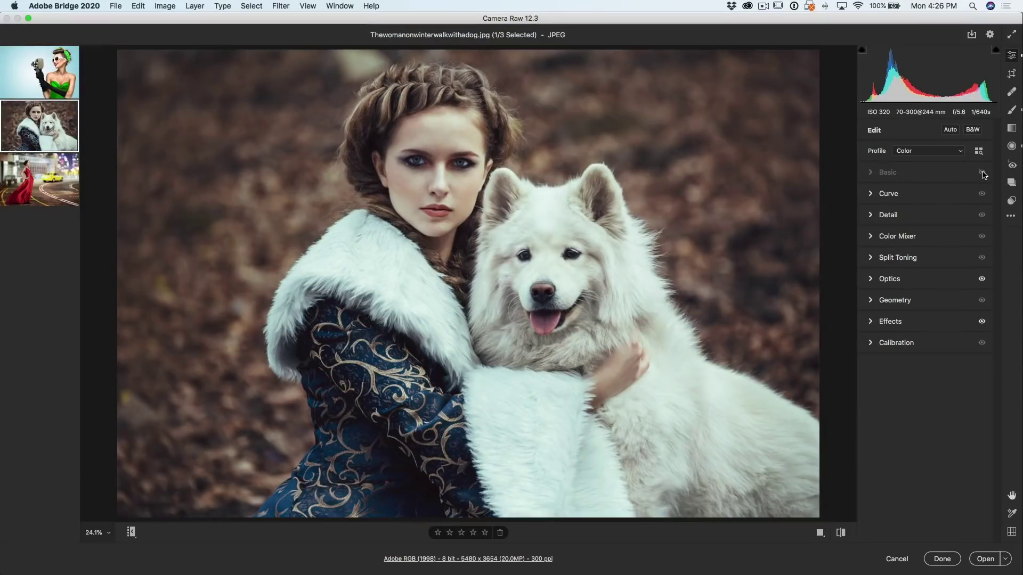
left_click(982, 173)
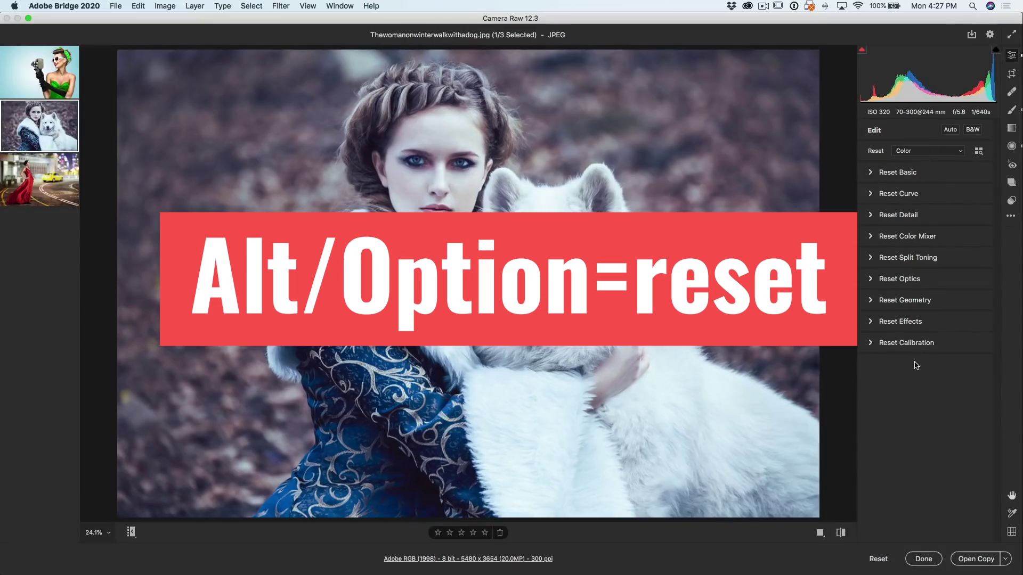
left_click(897, 172, "alt")
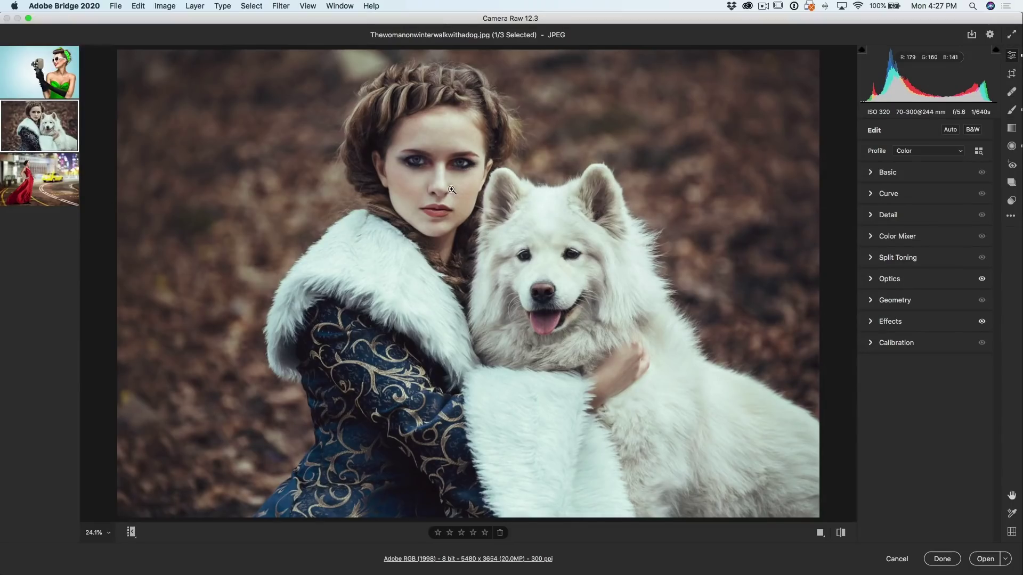
Zoom in on the woman's face and pan across it to inspect the fine grain.
left_click_drag(451, 190, 543, 259)
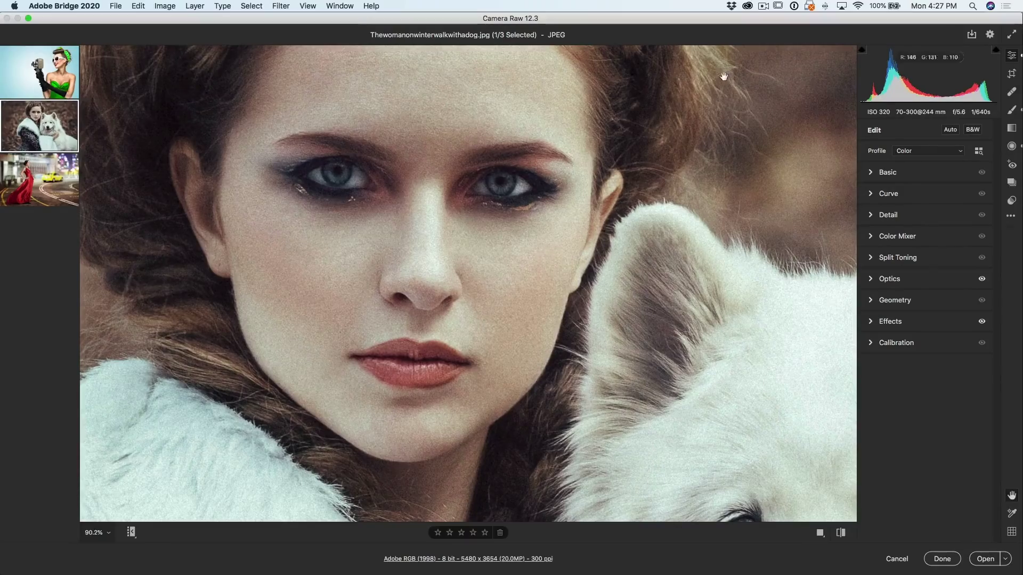
left_click_drag(538, 242, 482, 202)
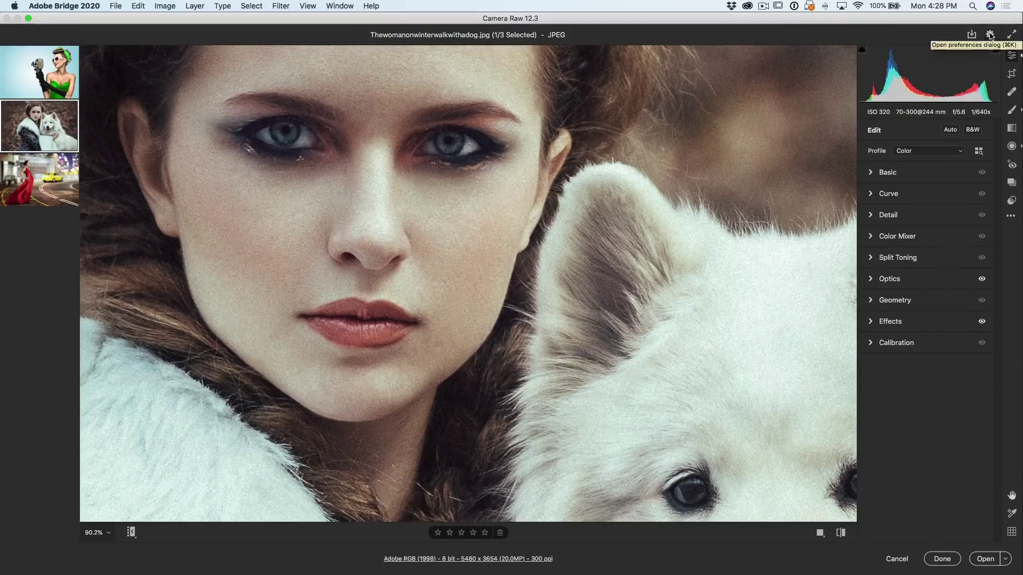
Glance at preferences, then switch between a 100% view of the woman's face and the full-photo view.
left_click(990, 35)
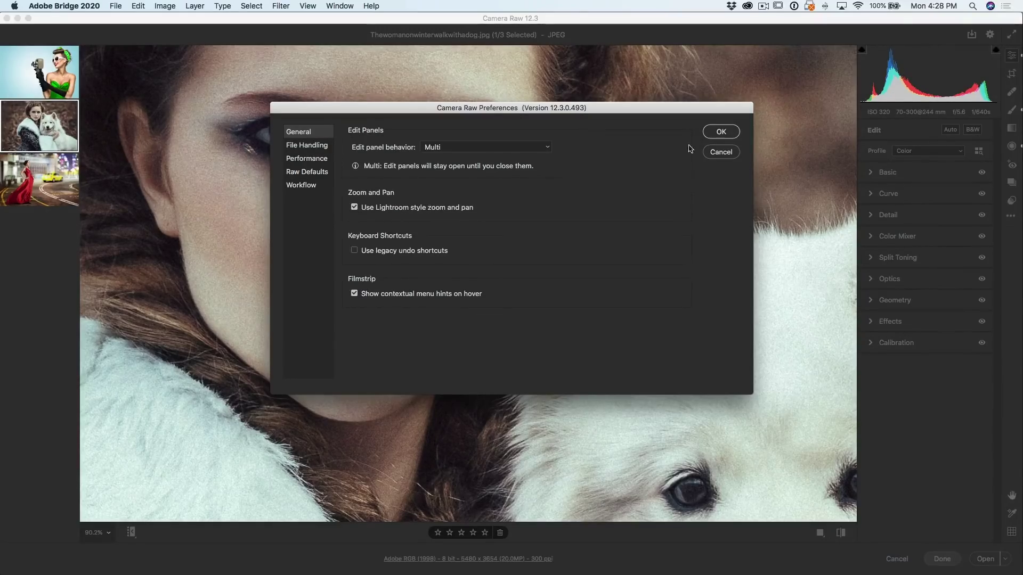
left_click(720, 132)
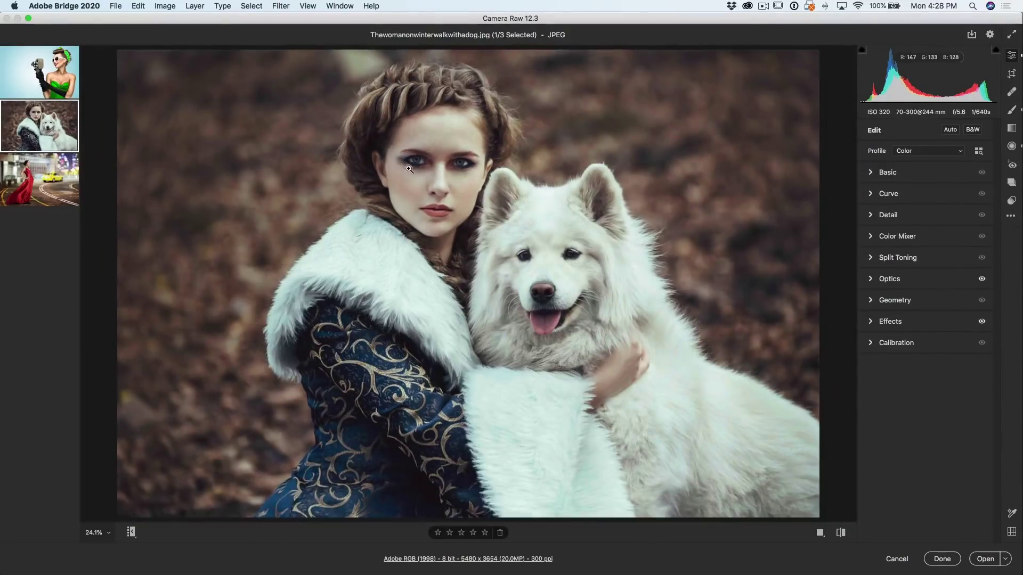
left_click(408, 169)
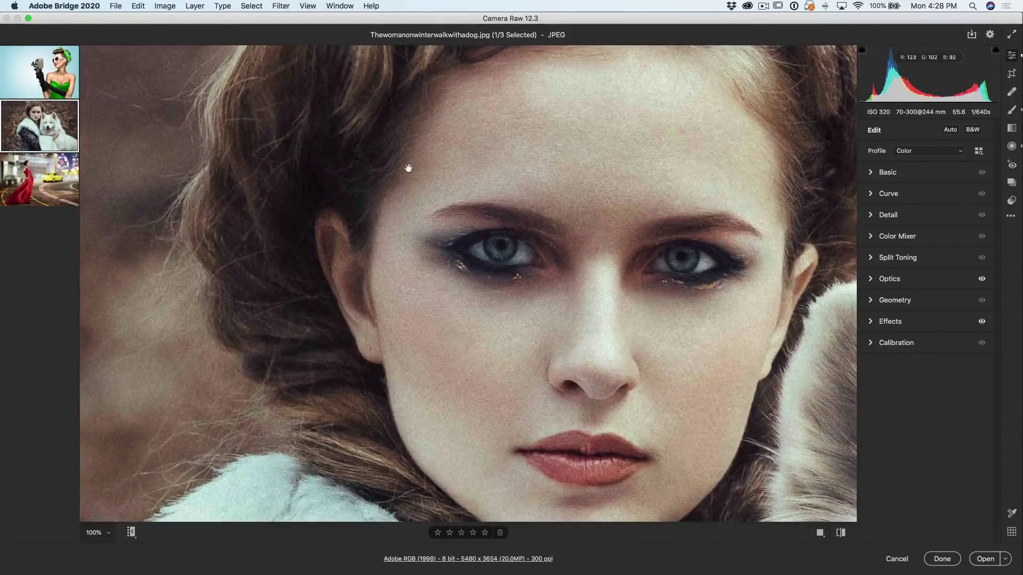
left_click(626, 164)
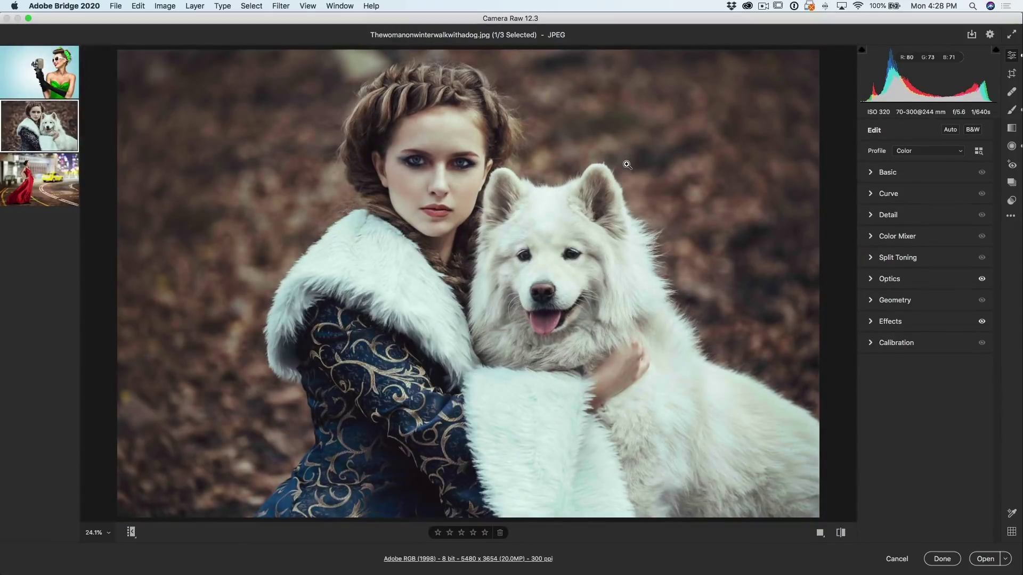
left_click(462, 162)
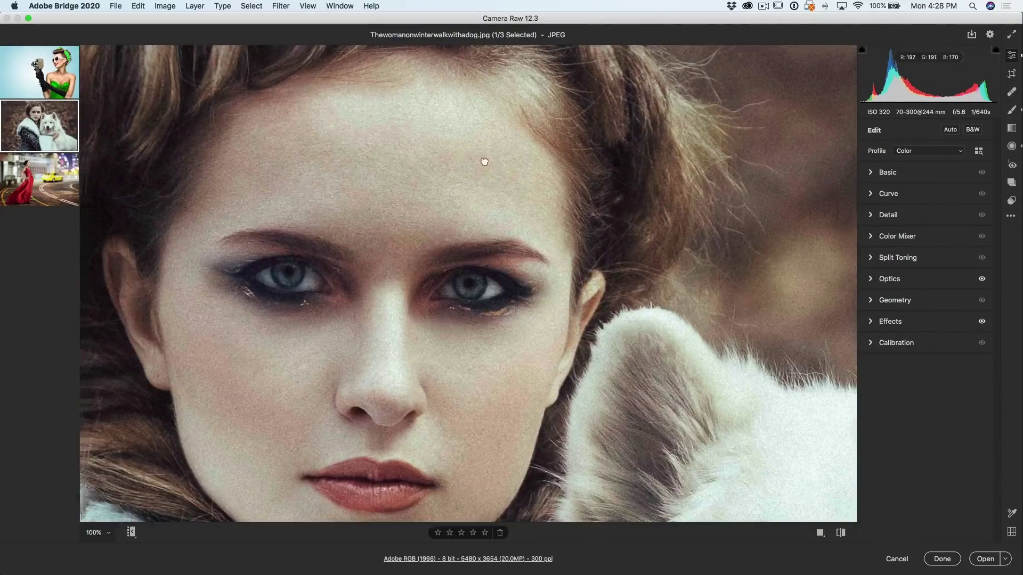
left_click_drag(484, 161, 455, 162)
left_click(455, 163)
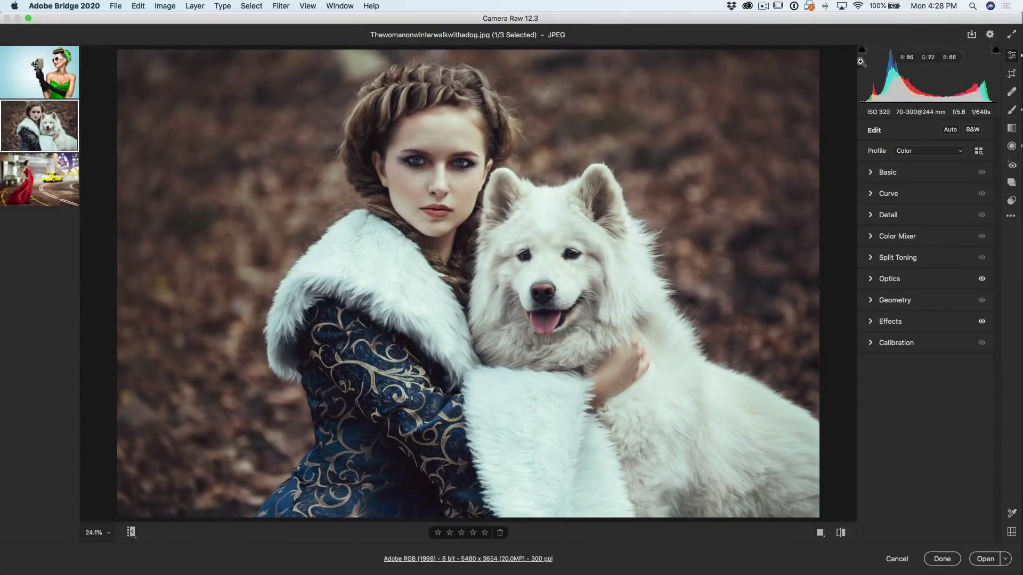
Uncheck 'Use Lightroom style zoom and pan' in General preferences and test zooming on the face.
left_click(990, 35)
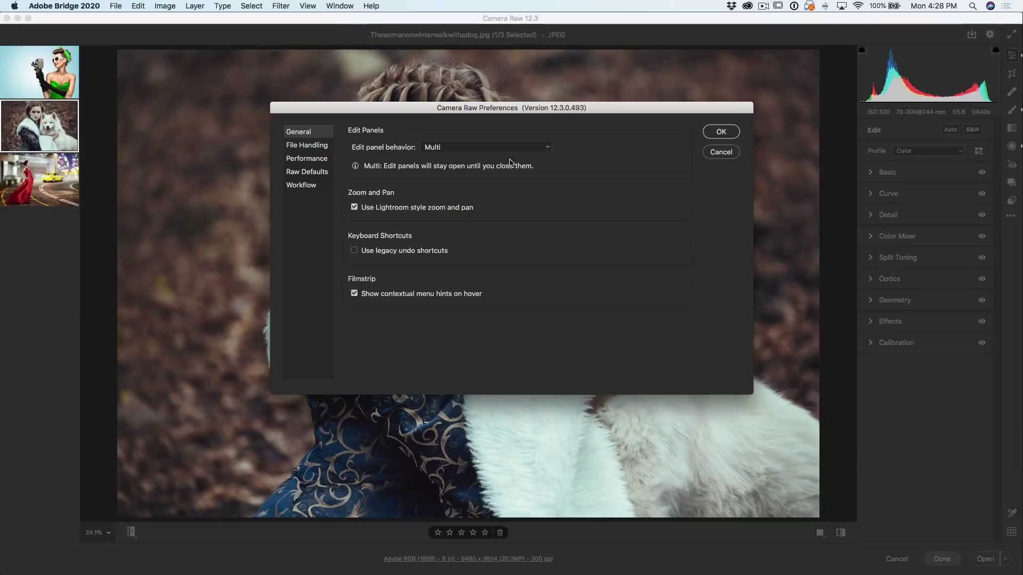
left_click(366, 207)
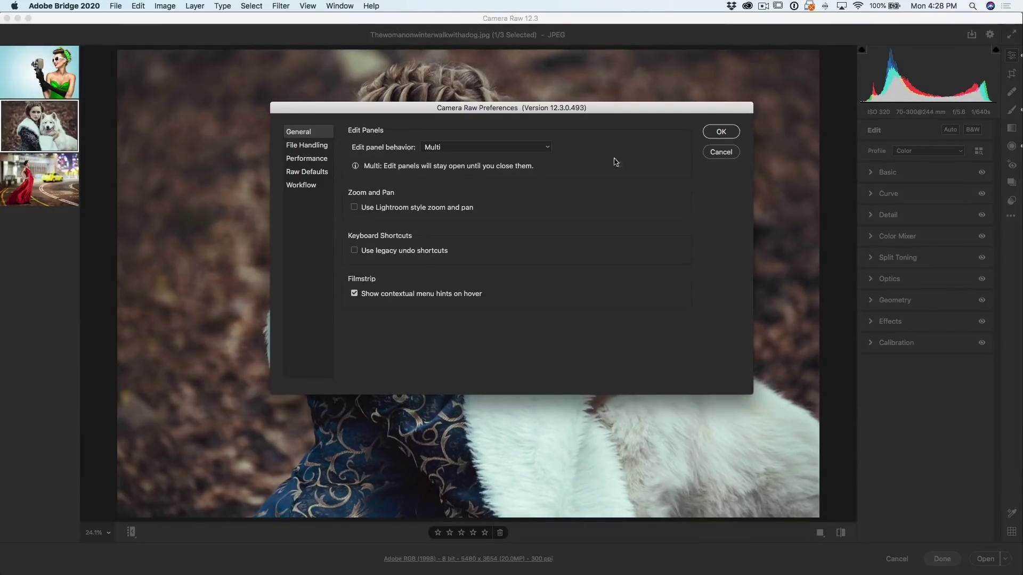
left_click(719, 134)
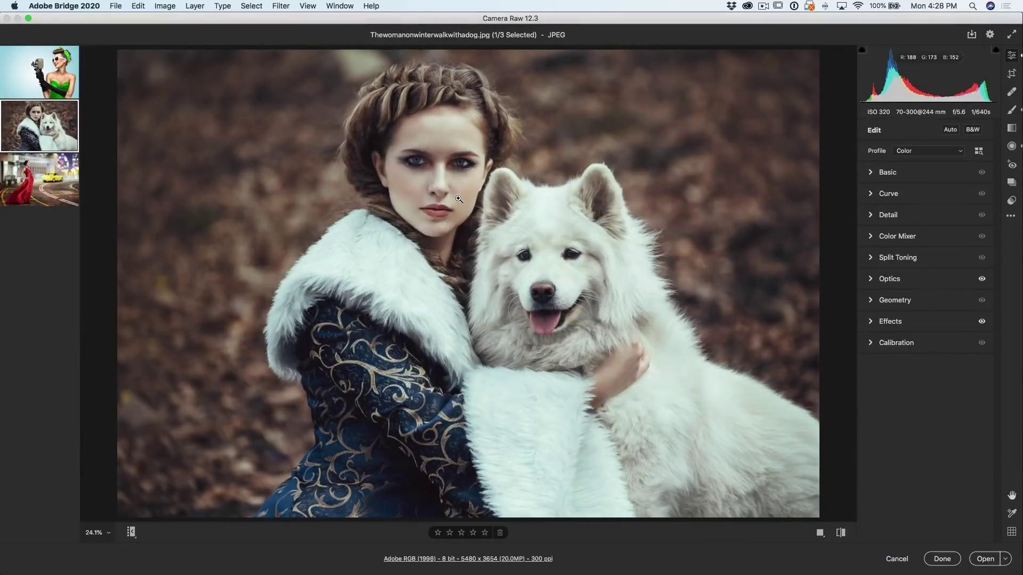
left_click_drag(458, 199, 496, 240)
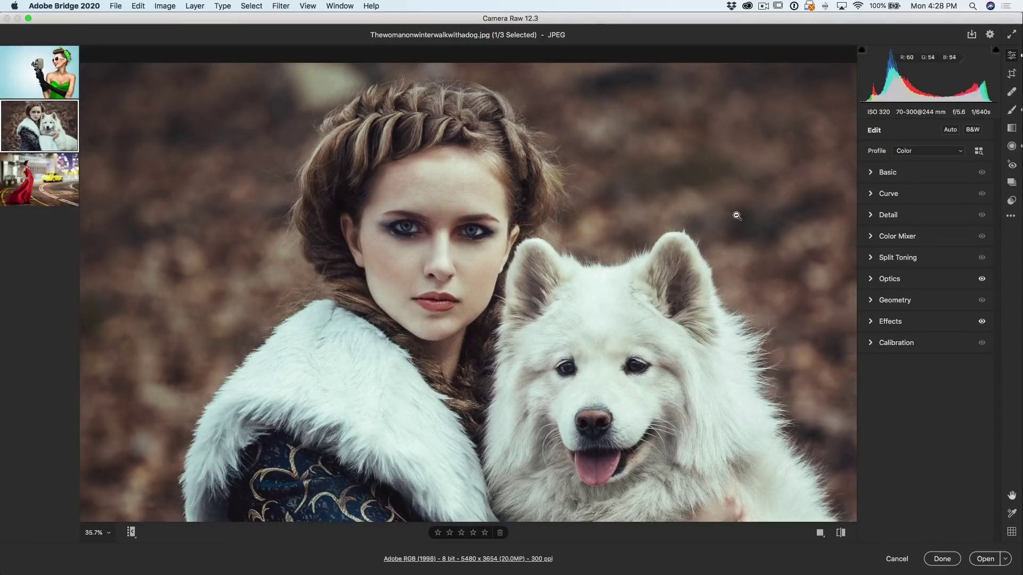
Split-tone the dog photo: highlights hue 65, saturation 39; shadows hue 221, saturation 50.
left_click(872, 176)
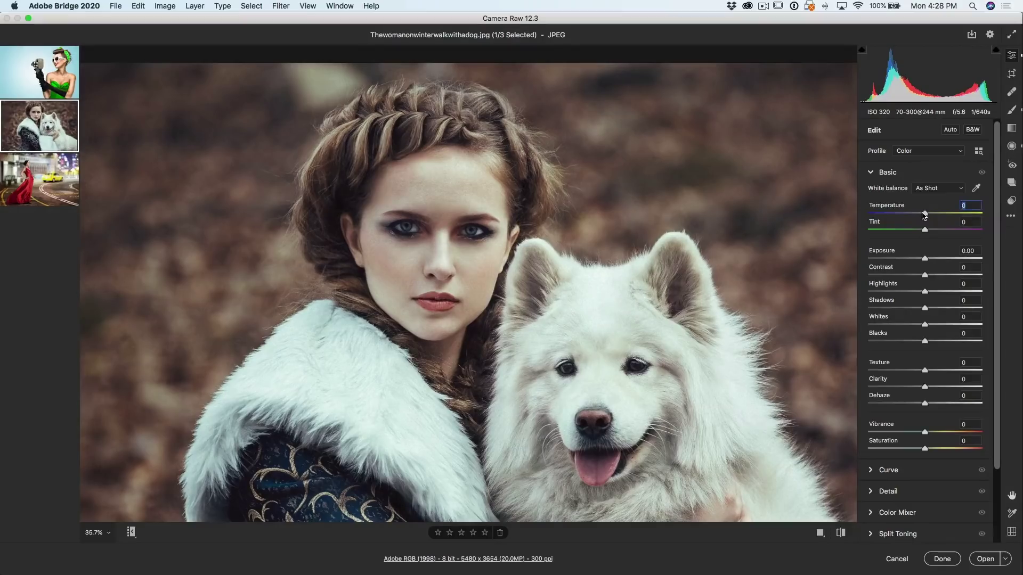
scroll(934, 371, "down", 5)
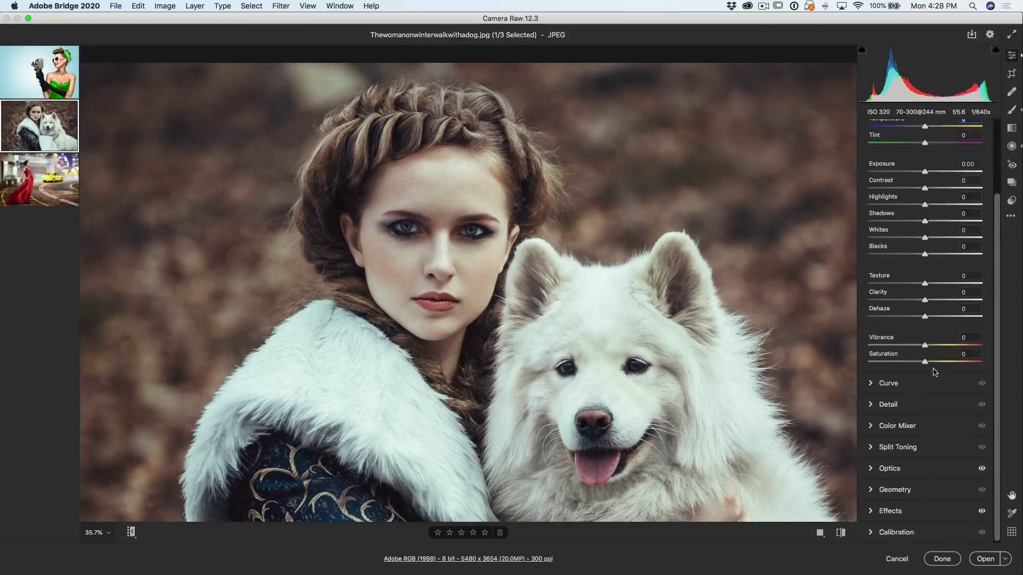
left_click(888, 449)
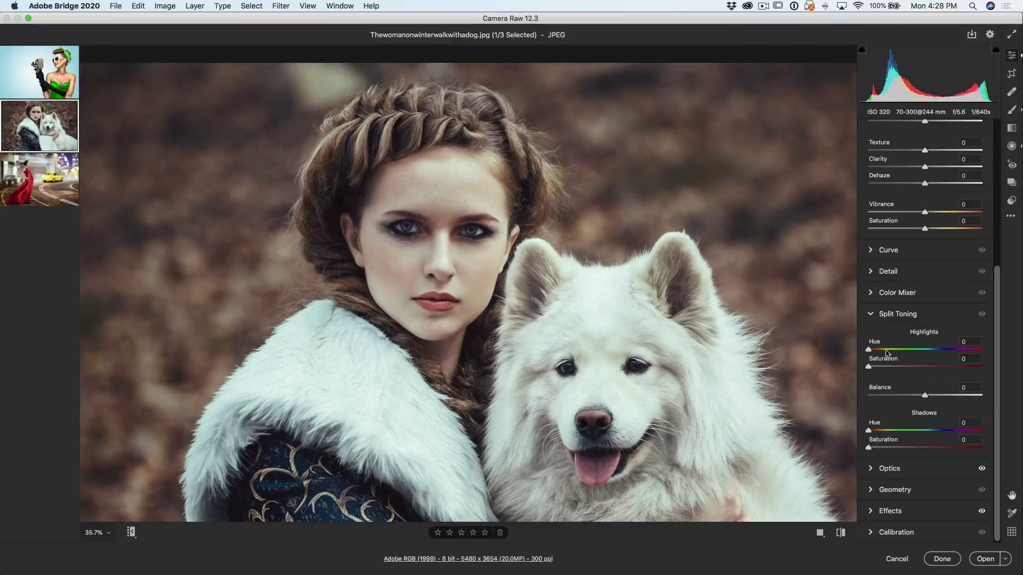
mouse_move(889, 350)
left_mouse_down()
mouse_move(927, 350)
mouse_move(900, 366)
mouse_move(911, 366)
mouse_move(888, 351)
left_mouse_up()
left_click(874, 366)
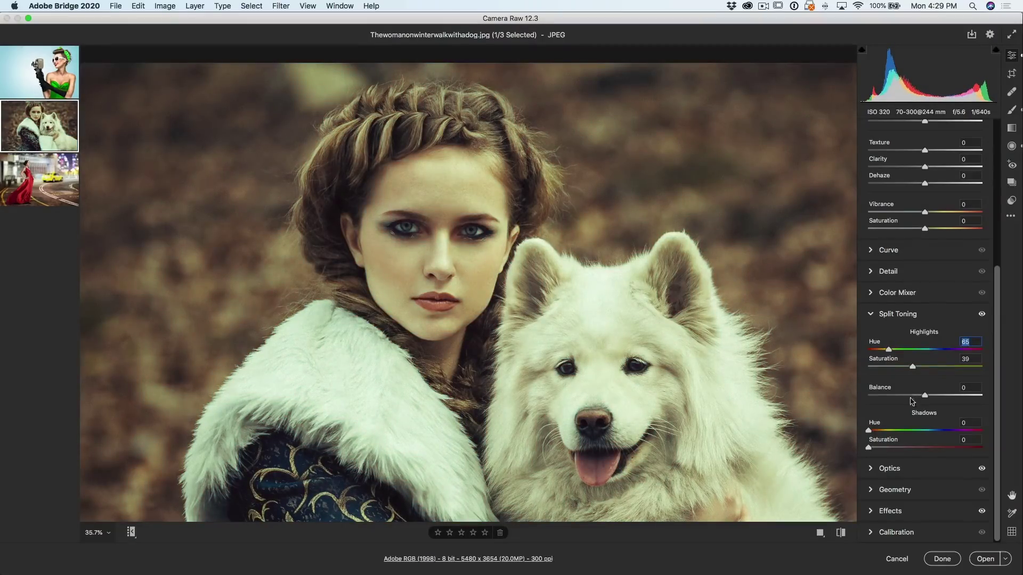
left_click_drag(872, 431, 938, 429)
left_click_drag(869, 450, 924, 449)
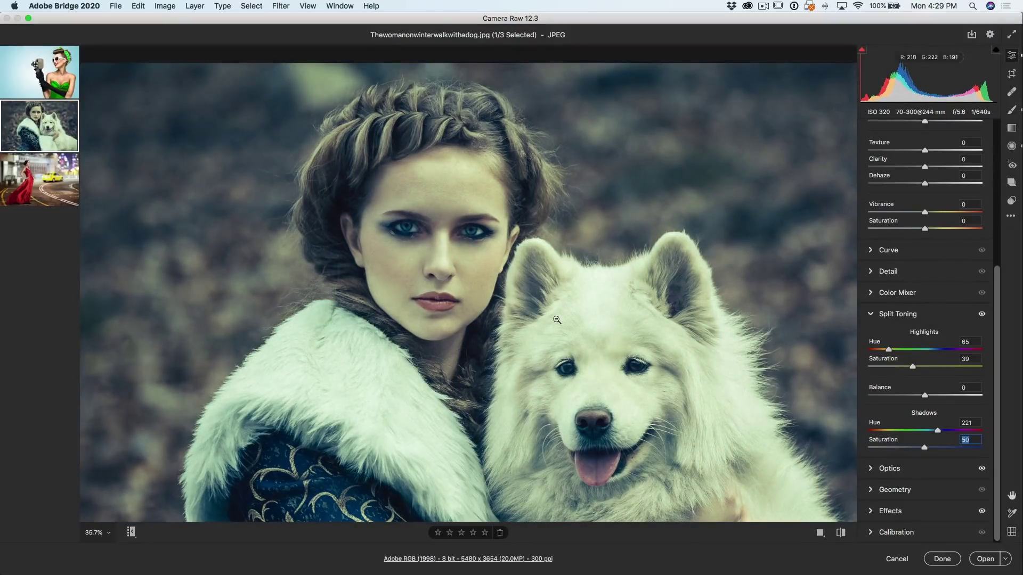
Finish the dog photo and open the red-dress photo in Camera Raw from Bridge.
left_click(942, 558)
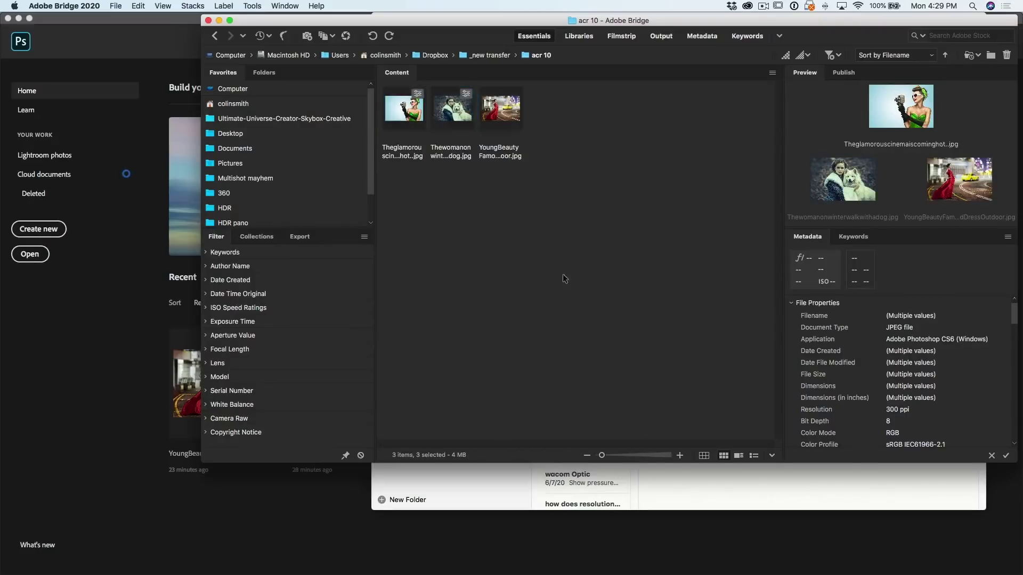
left_click(498, 115)
right_click(498, 113)
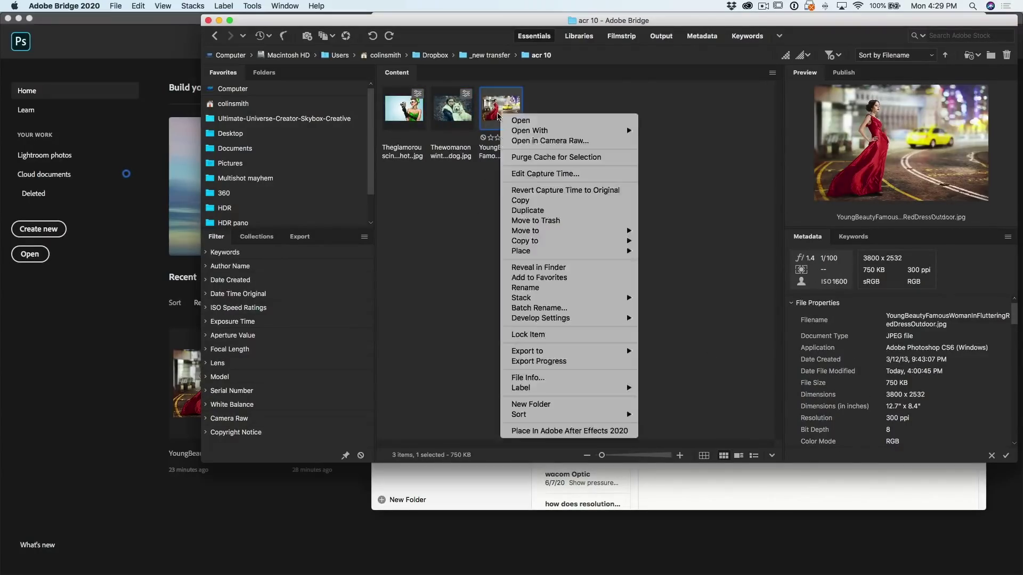
left_click(537, 141)
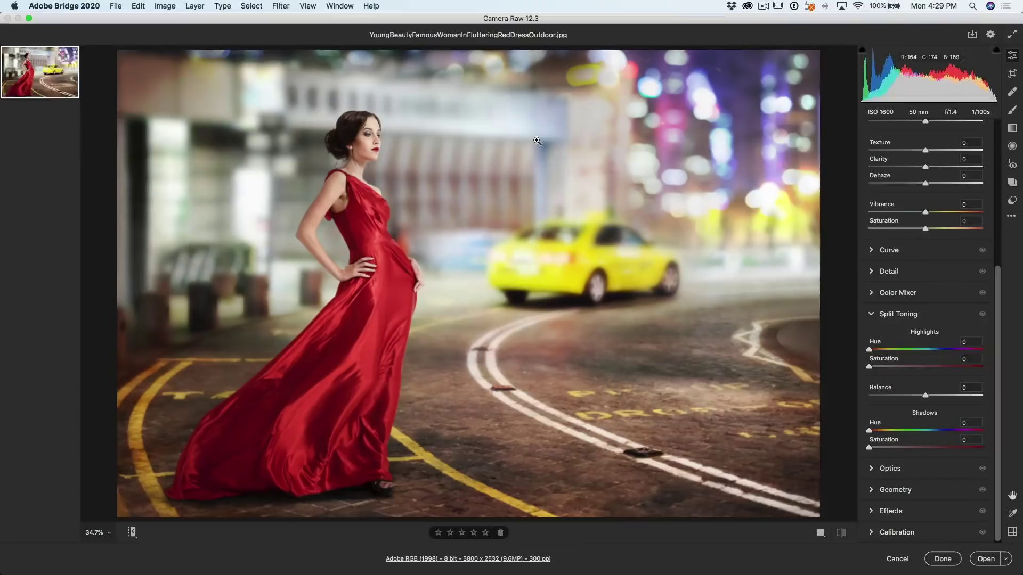
Apply Previous Conversion, giving the red-dress photo highlights 65/39 and shadows 221/50 split toning.
left_click(1011, 219)
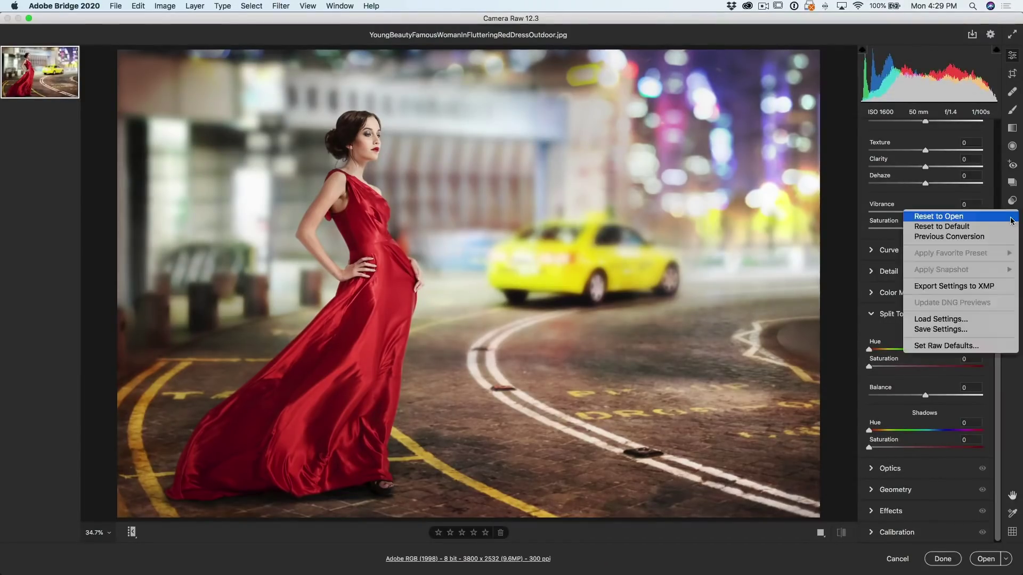
left_click(972, 241)
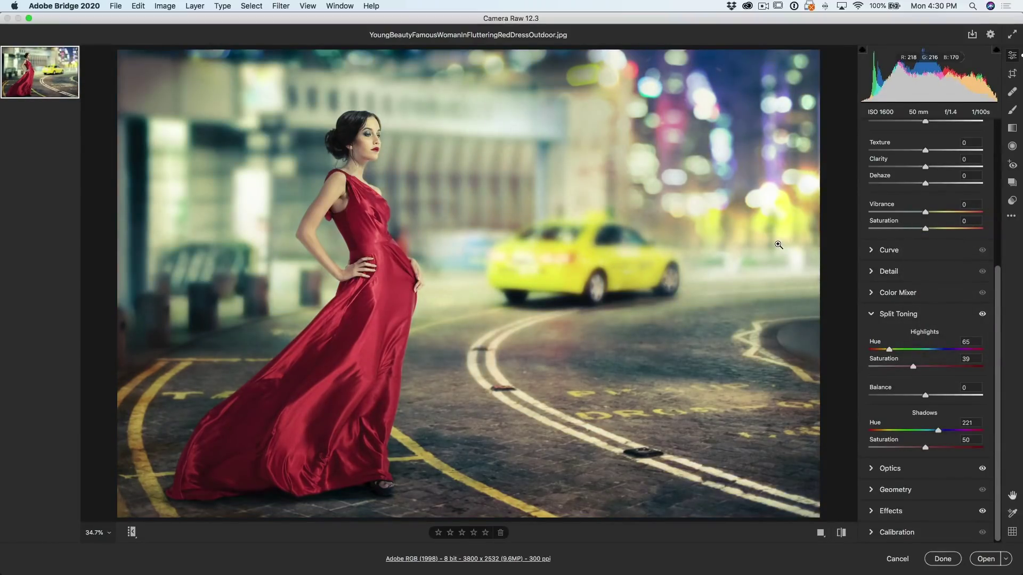